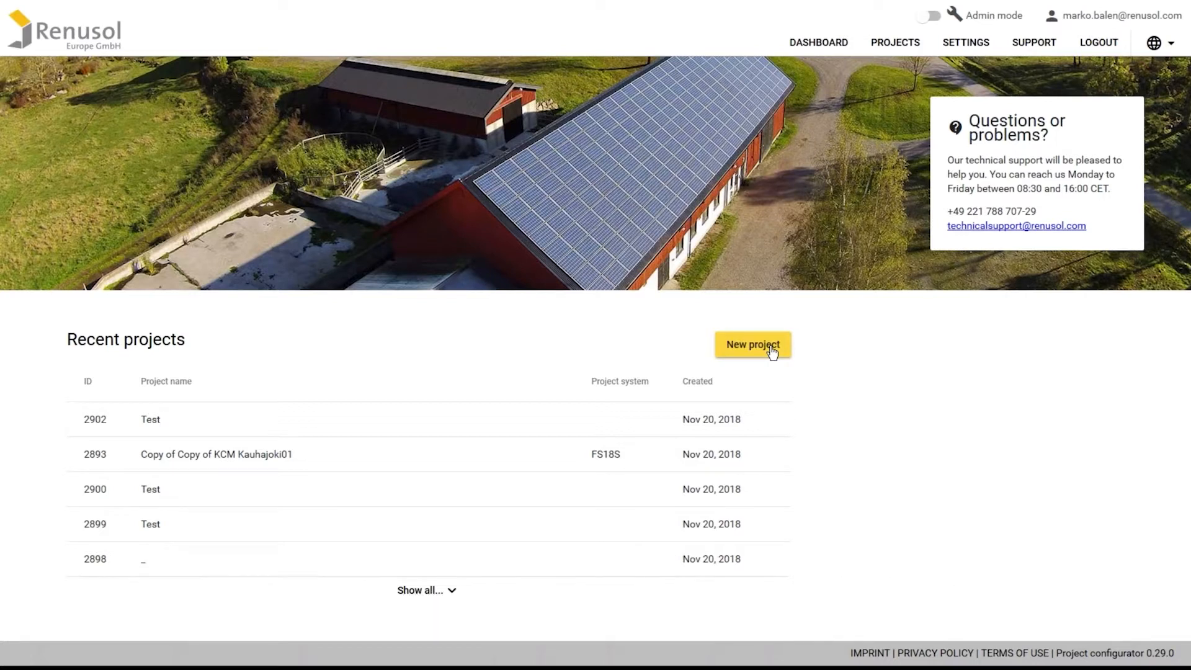
Create a new project named Test with the internal project number 1011
click(772, 350)
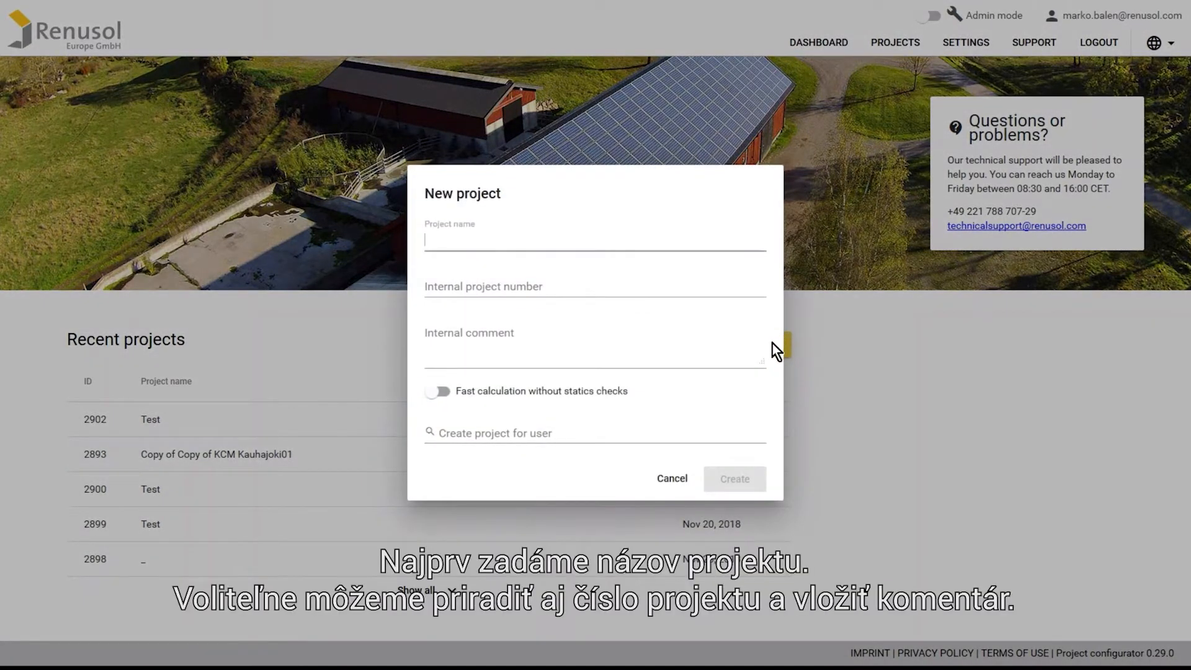
text(Test)
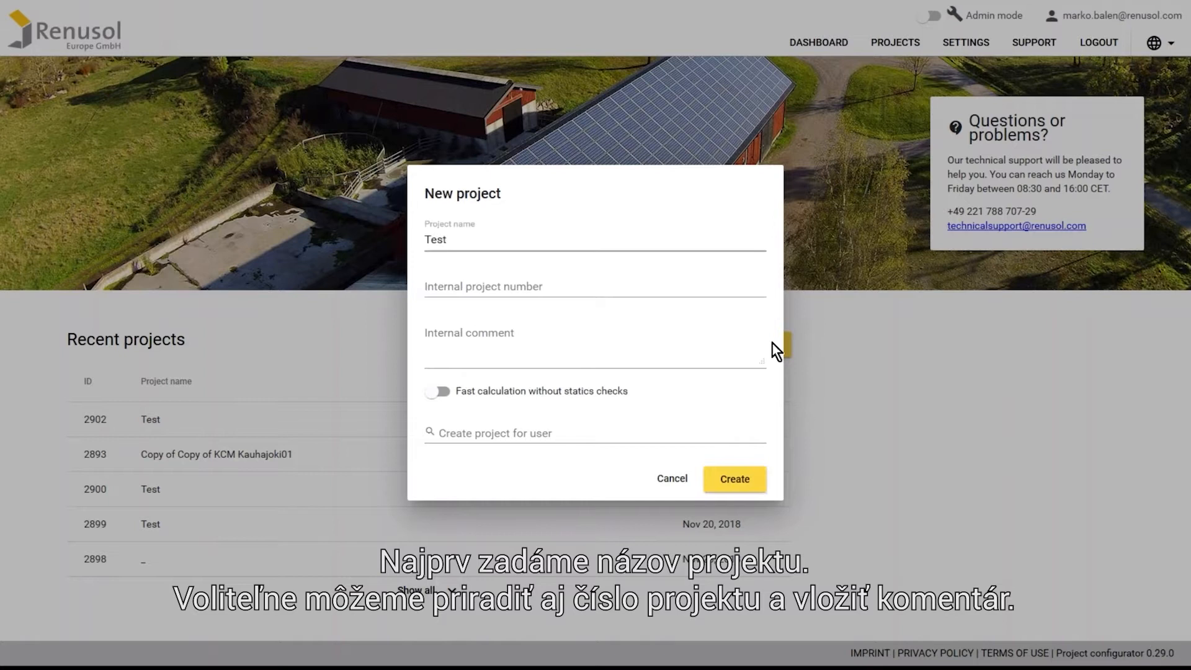
key(Tab)
text(1011)
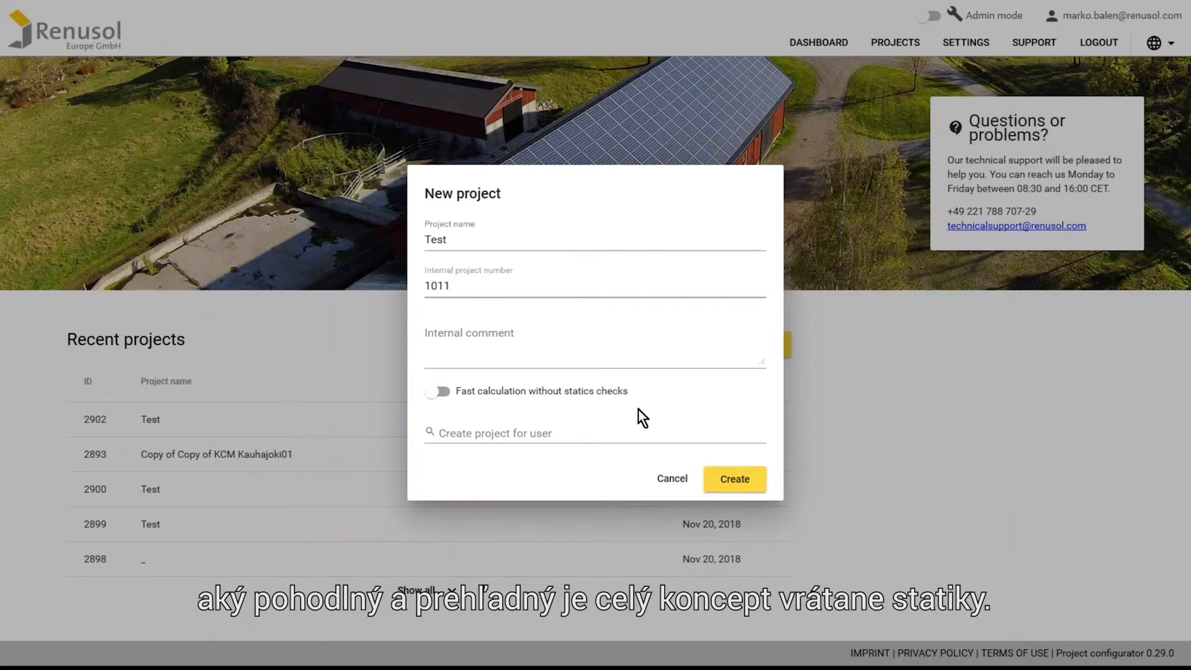
click(726, 479)
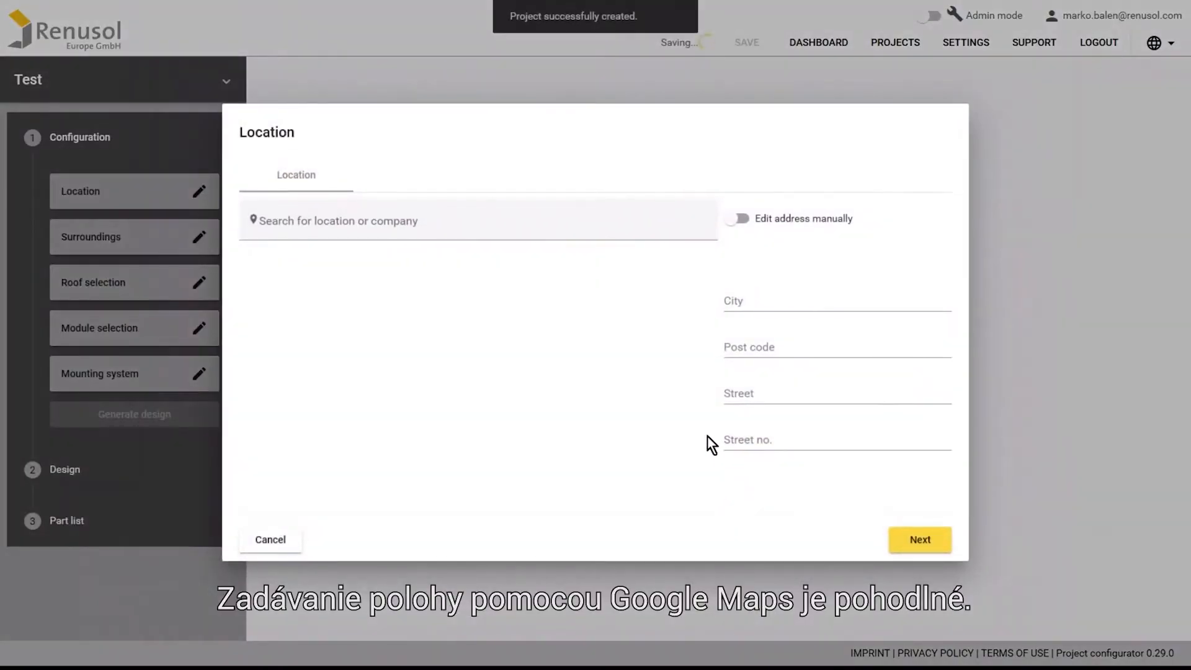
Set the project location to Big Ben, London by searching for it, and continue to the surroundings settings
click(592, 227)
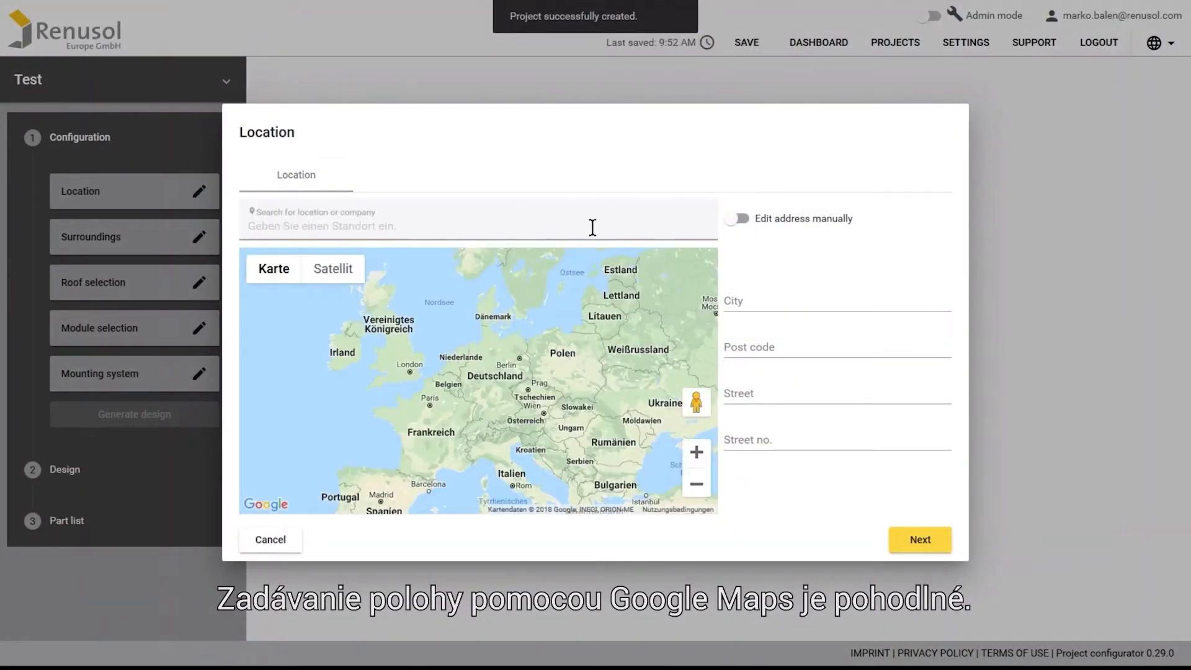
text(Big Ben)
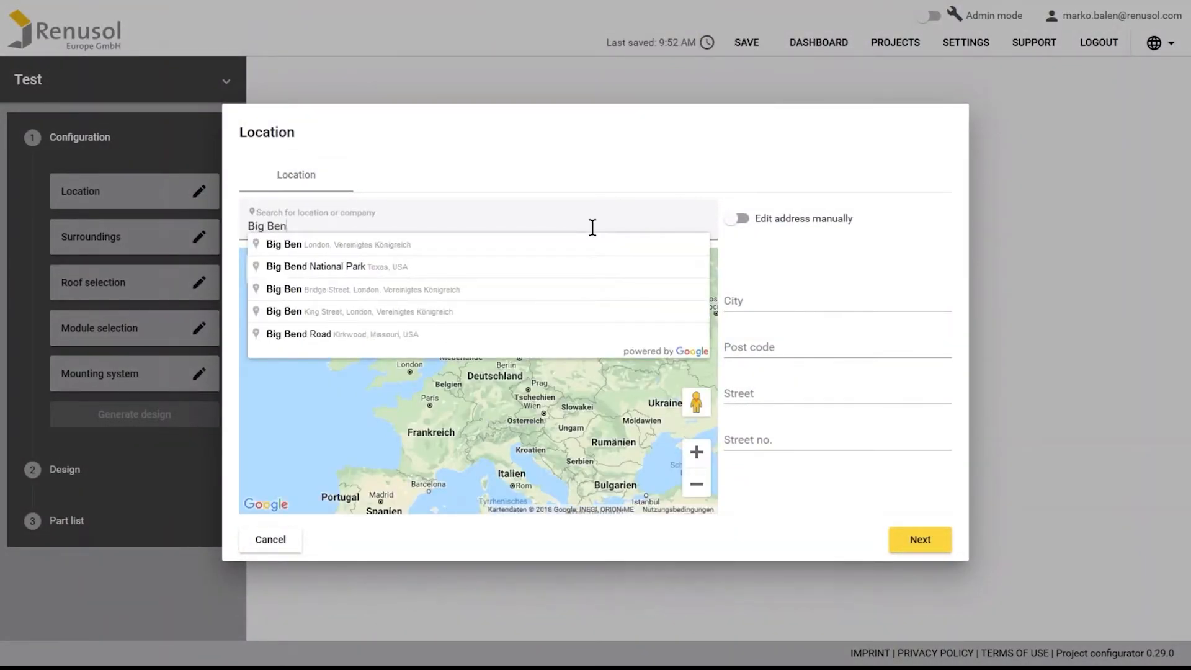
click(590, 244)
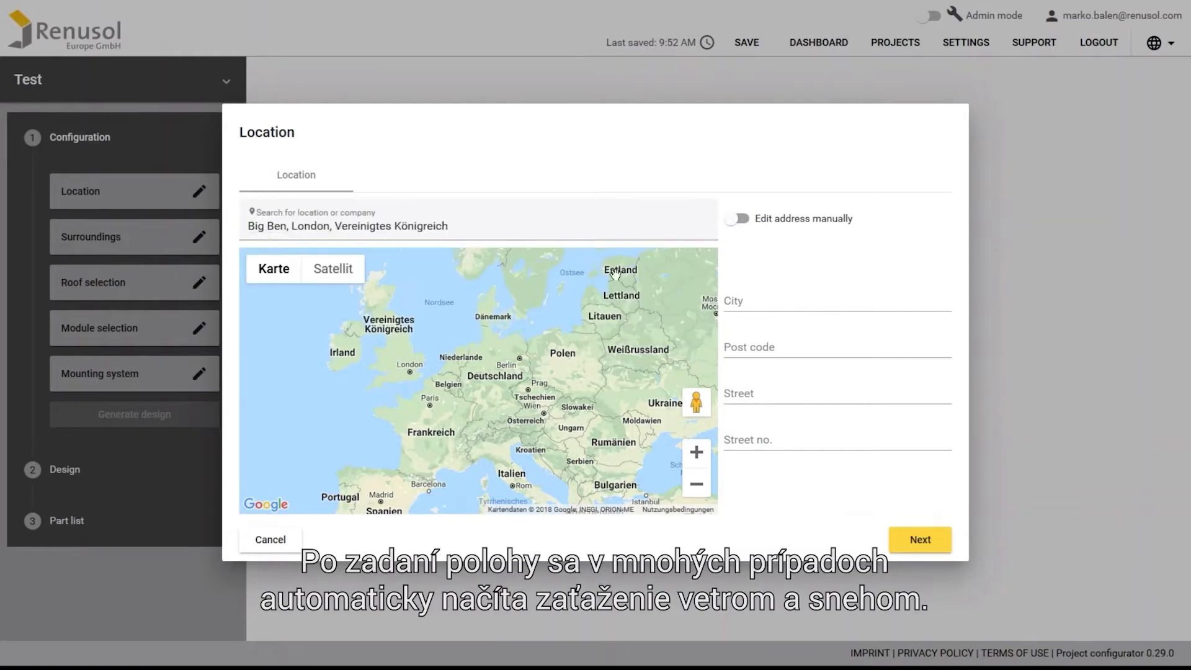
click(912, 542)
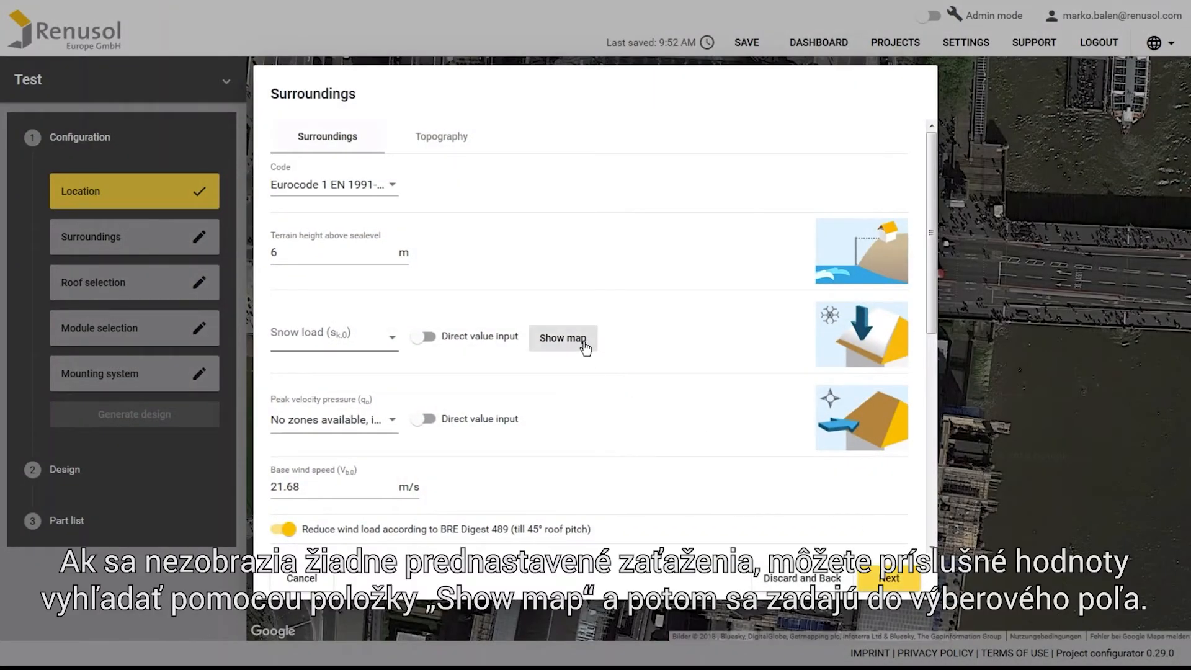
Consult the snow load zone map and set the snow load to Zone 3
click(583, 343)
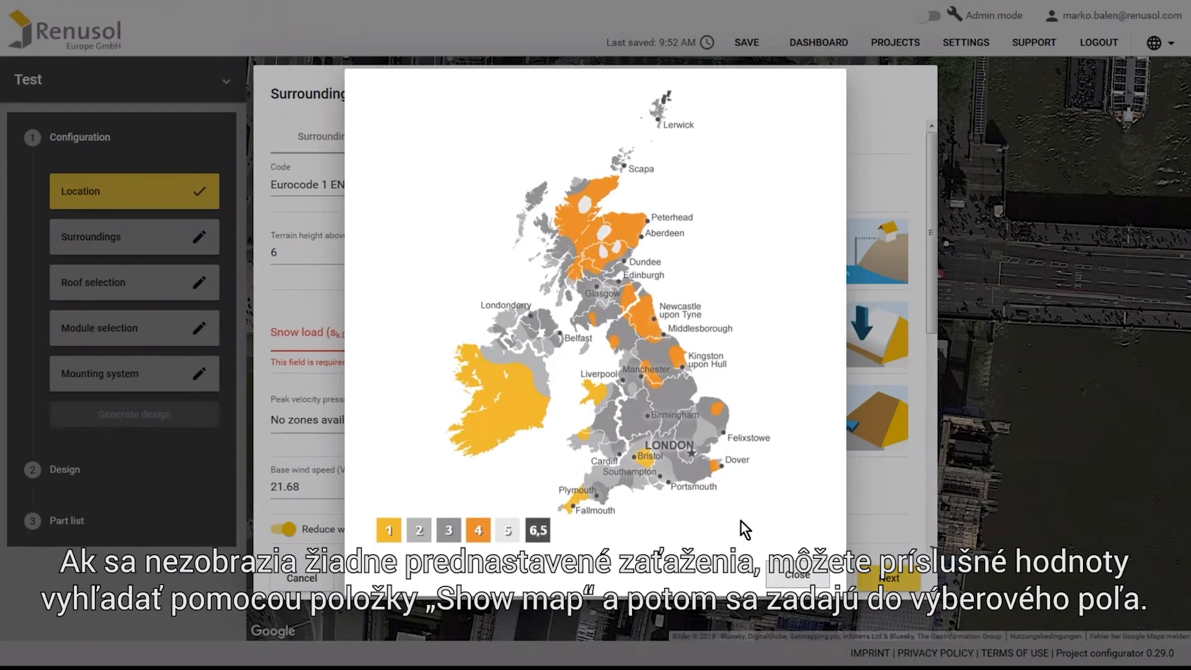
click(783, 580)
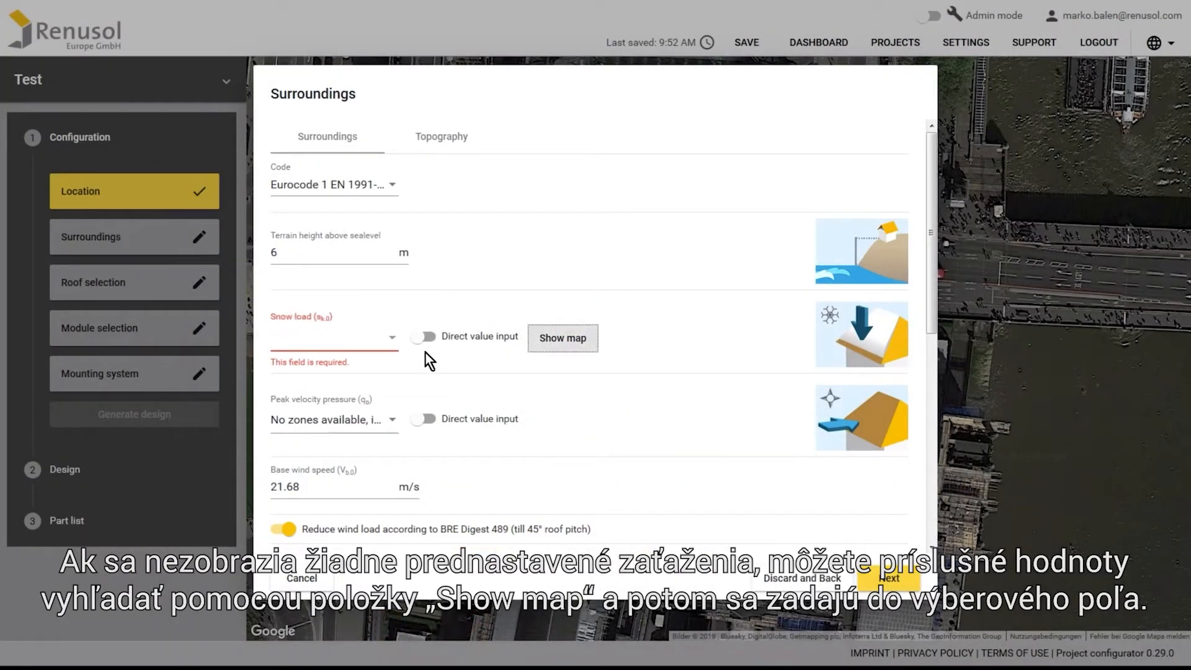
click(396, 342)
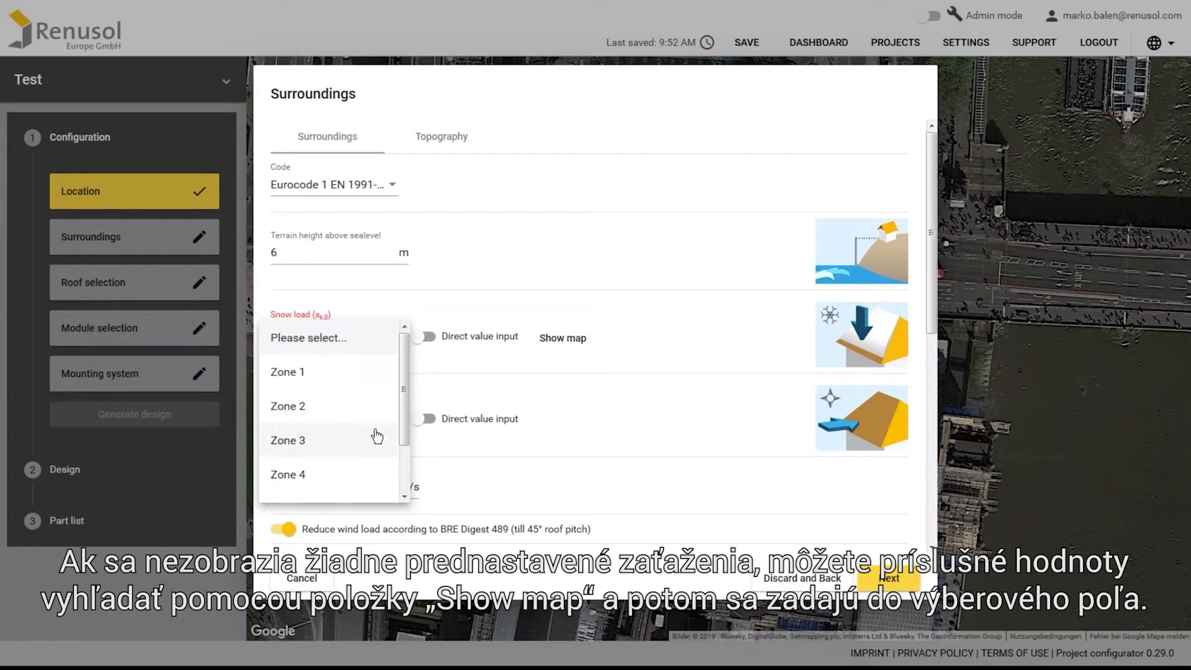
click(375, 434)
Enter the peak velocity pressure directly as 1,0 kN/m² and set the surroundings to normal
scroll(383, 429, down, 1)
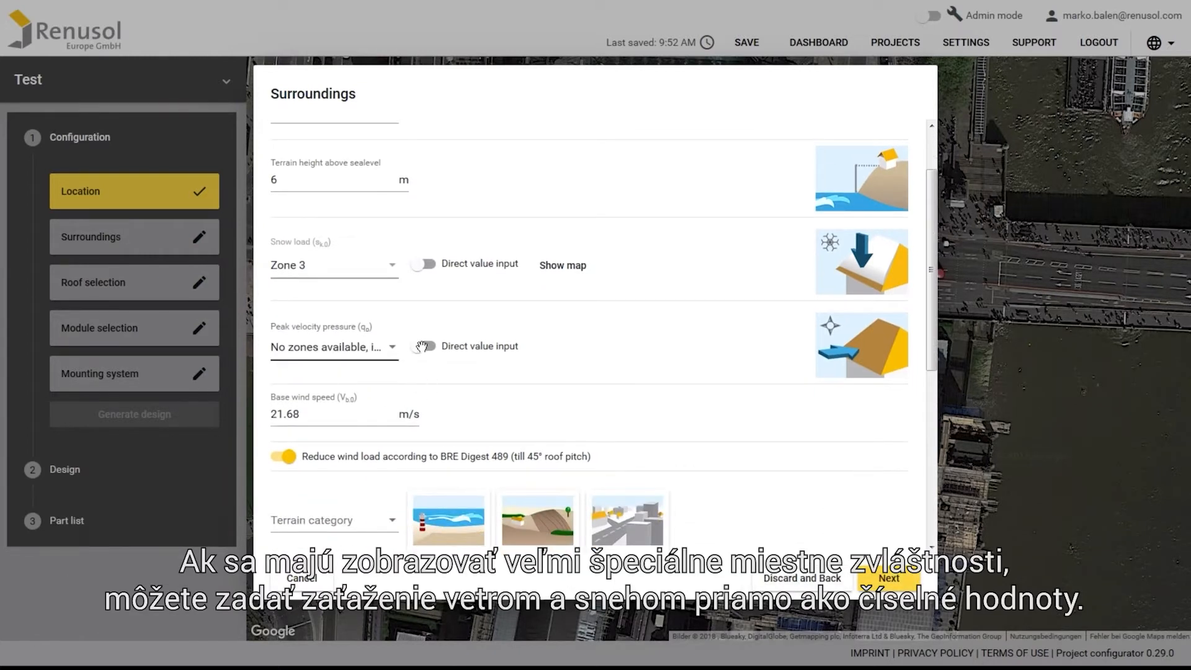
click(423, 346)
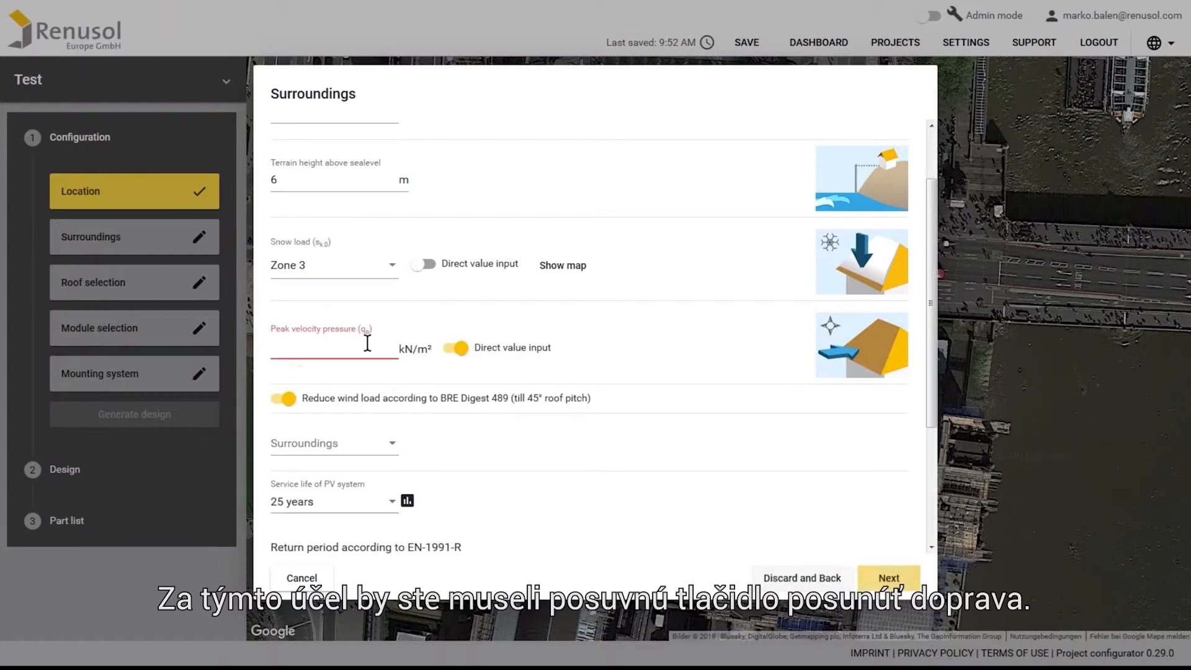
text(1)
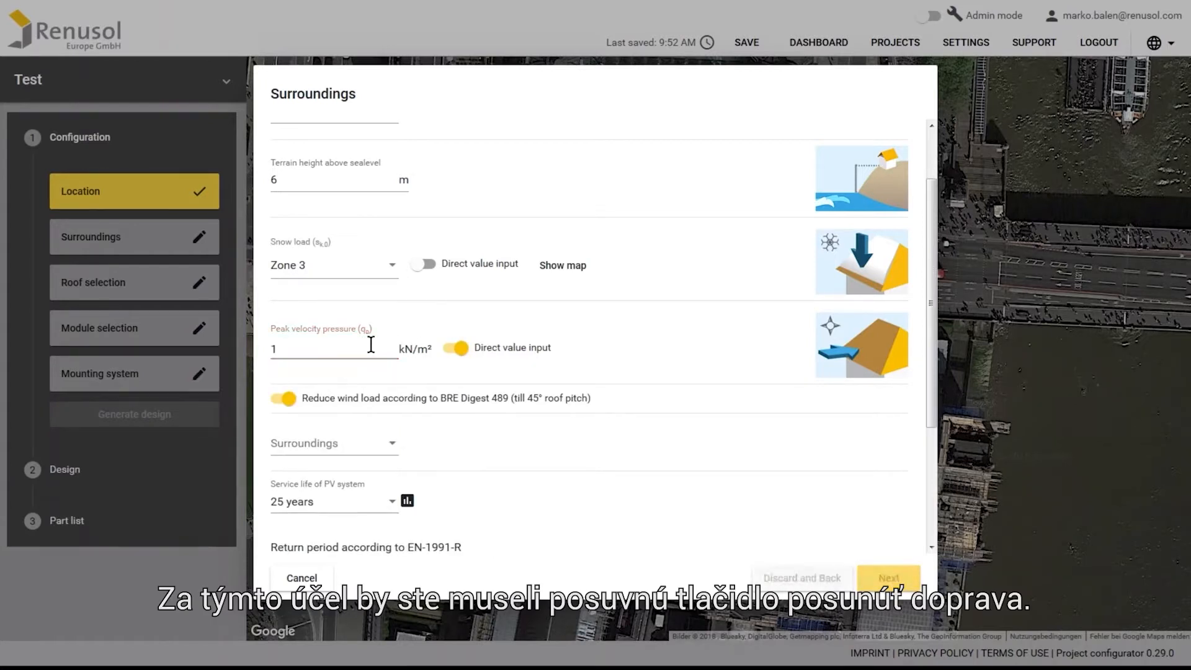
text(,0)
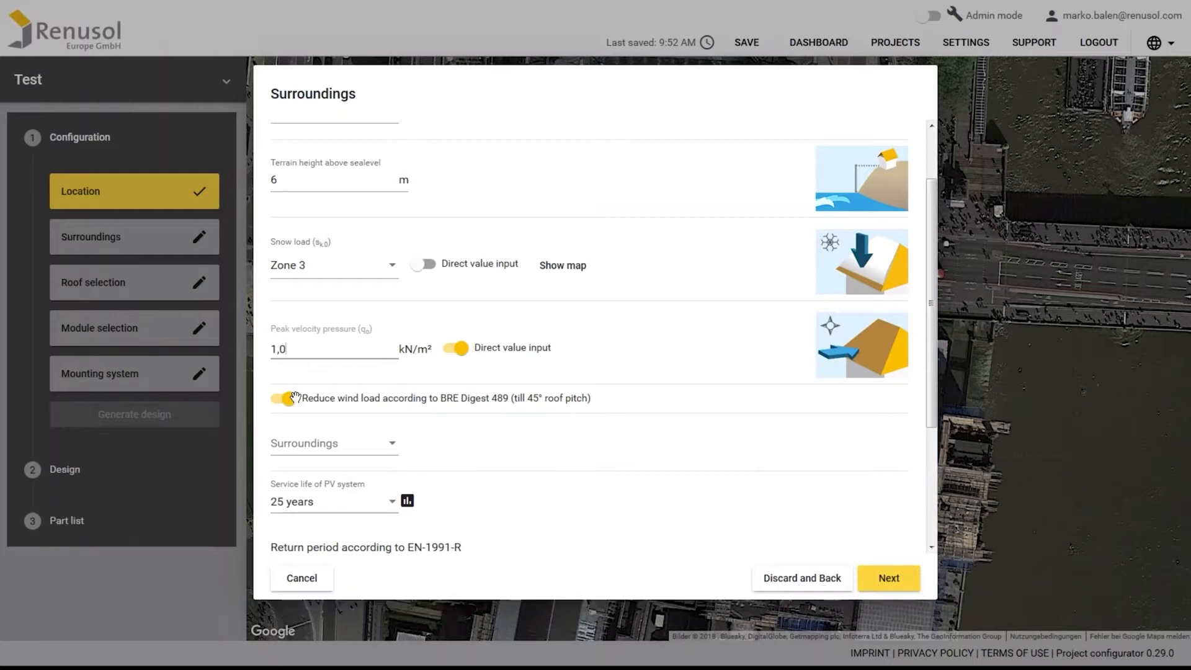
click(393, 447)
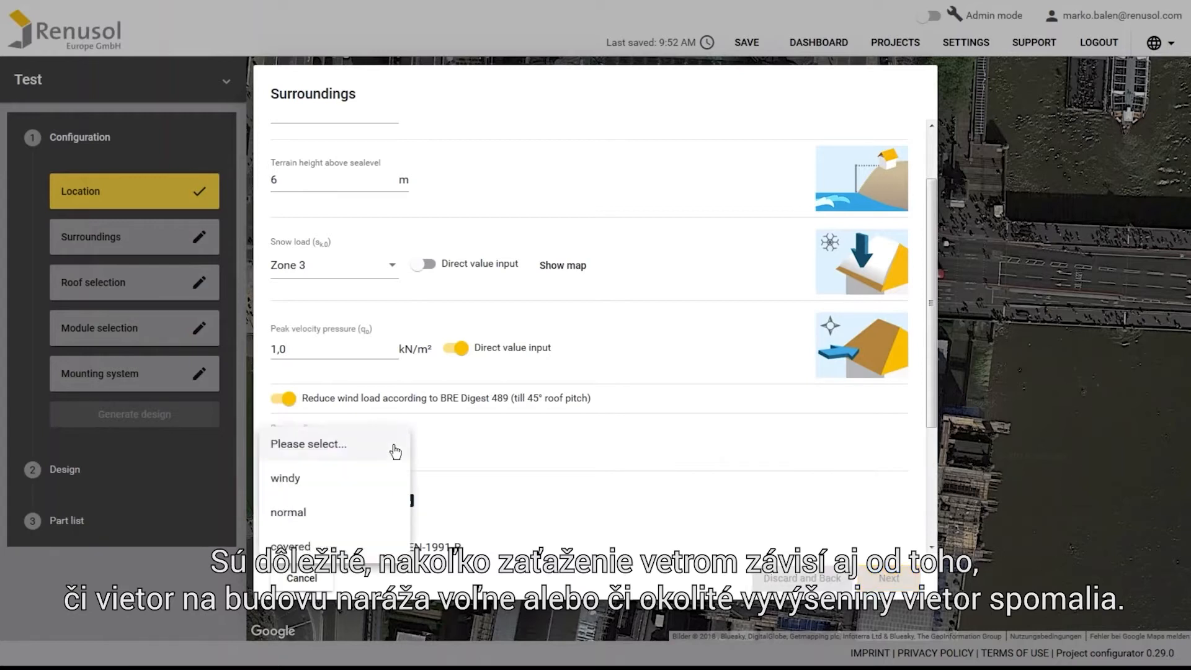
click(381, 513)
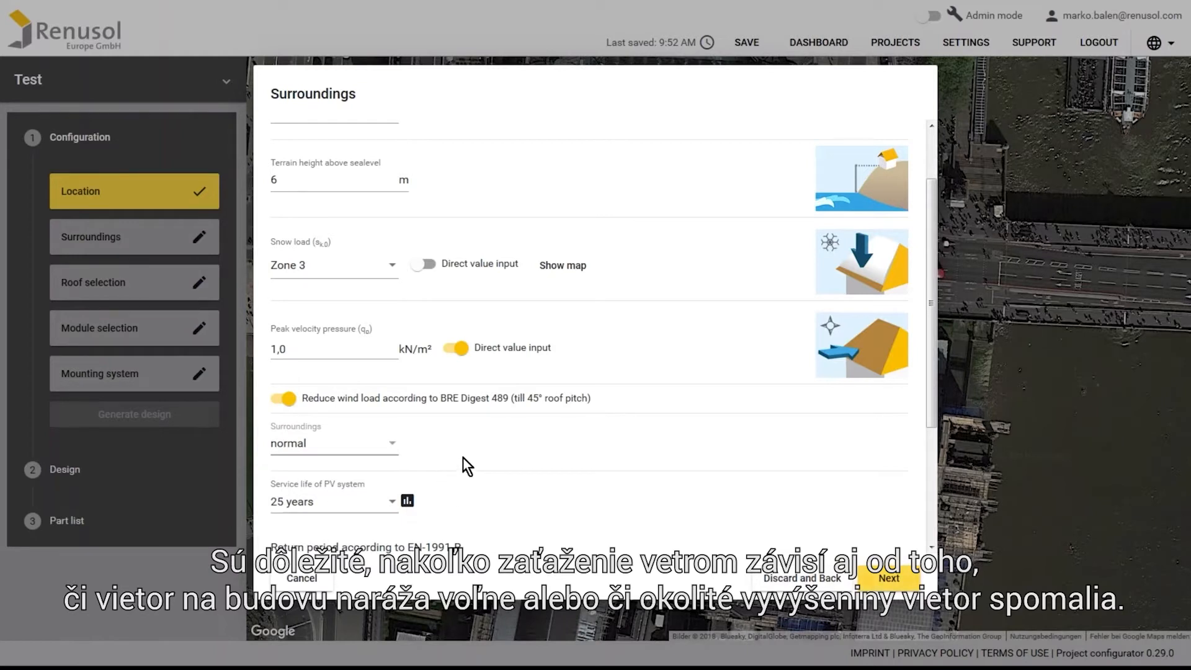
Keep the PV system's service life at 25 years and the failure consequence class at 2, and continue to the topography settings
scroll(463, 458, down, 2)
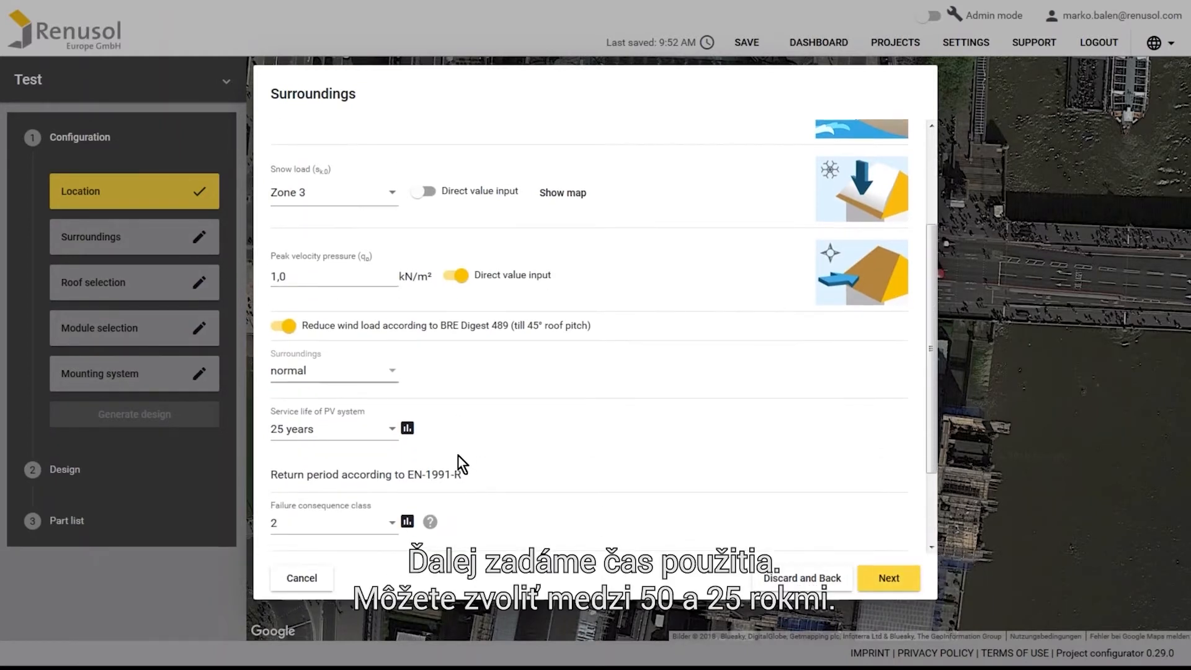
click(392, 431)
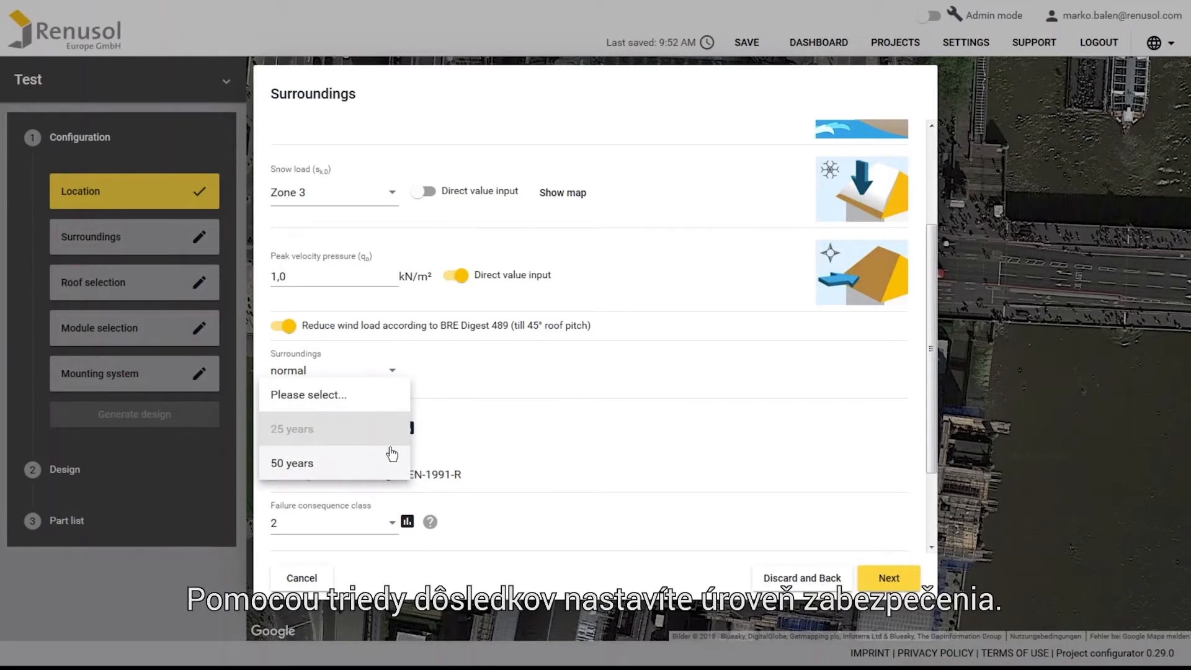
click(391, 430)
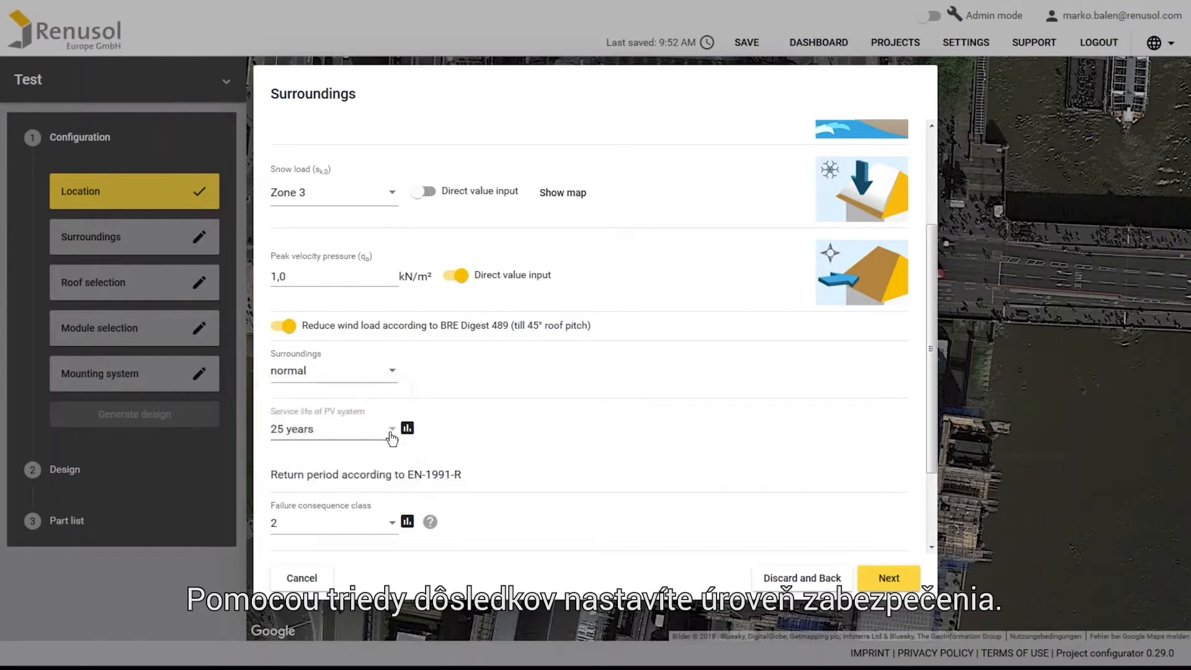
scroll(391, 438, down, 3)
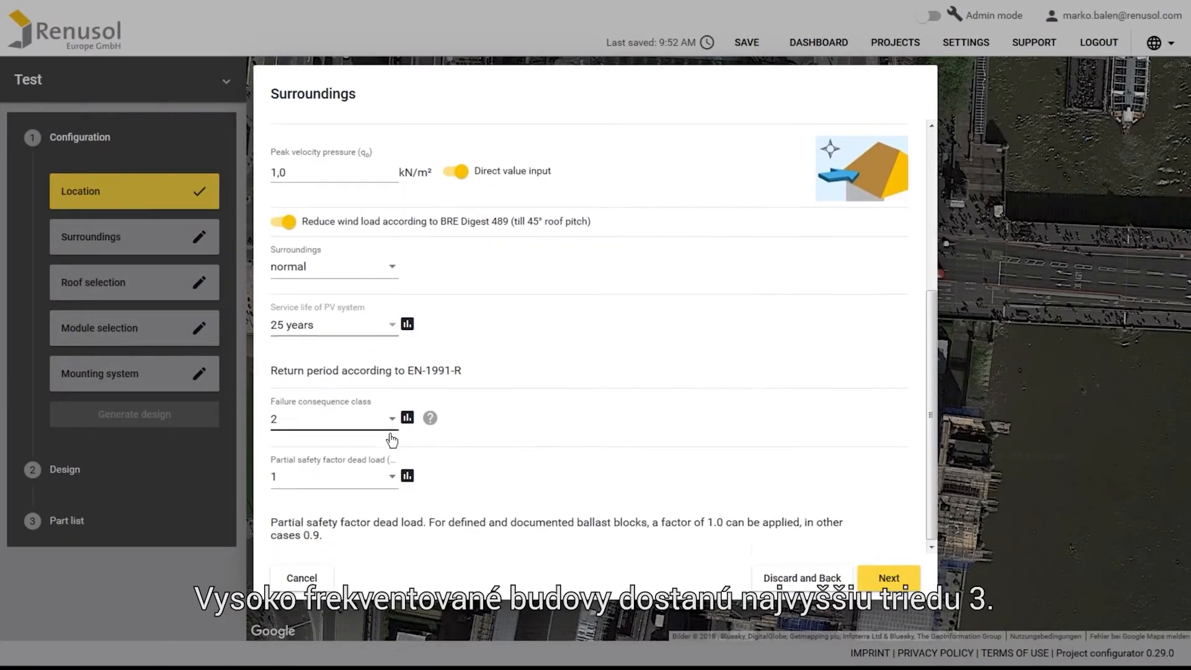
click(392, 427)
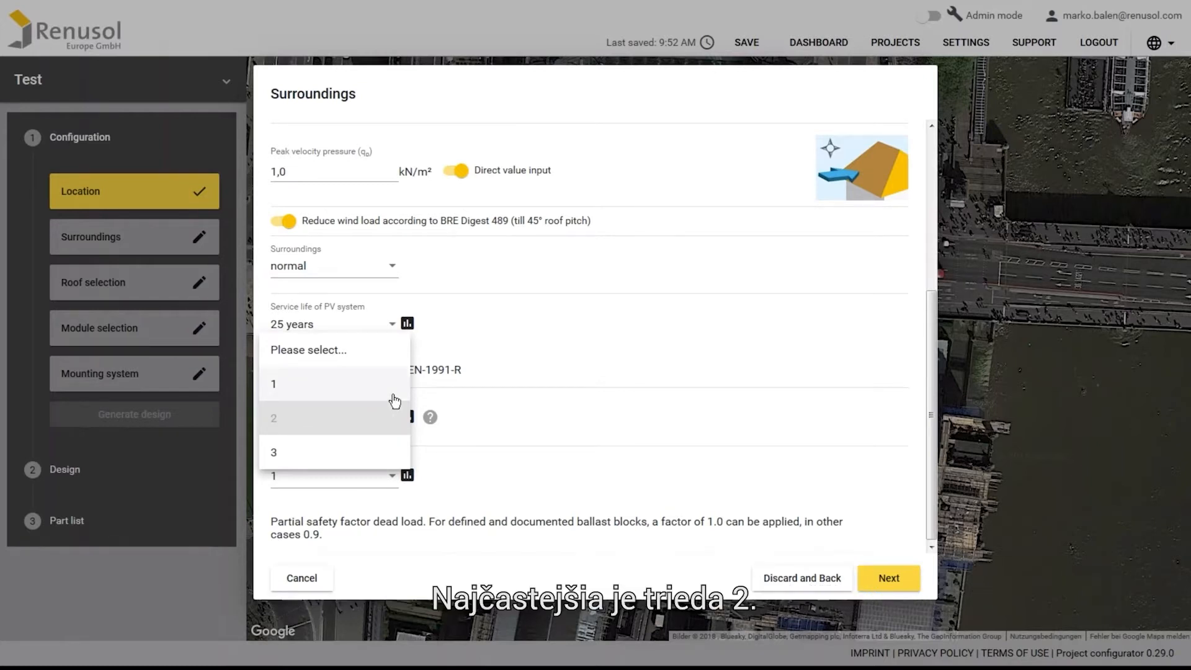
click(394, 420)
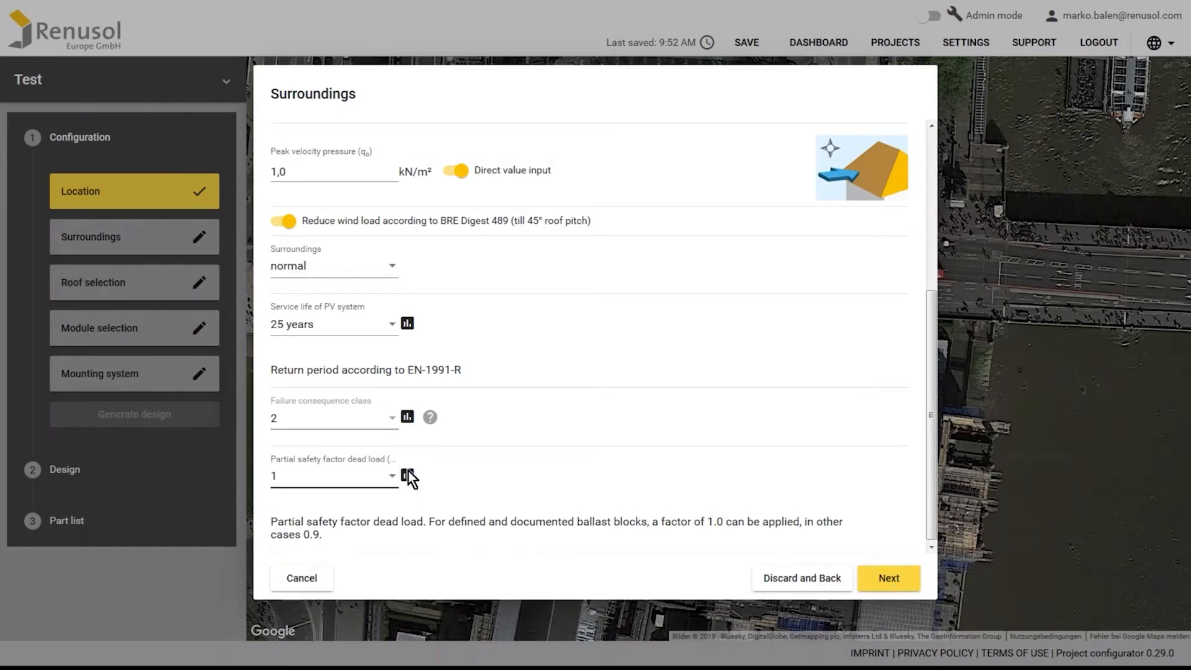
click(876, 584)
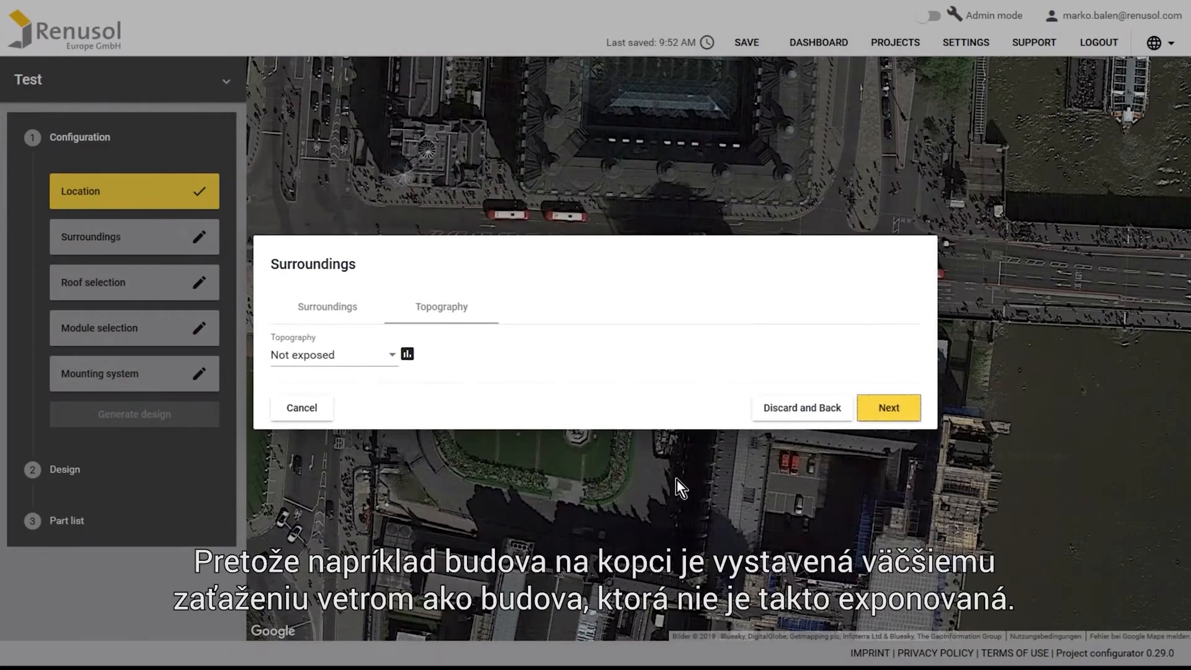
Keep the topography as Not exposed and continue to the roof selection
click(393, 357)
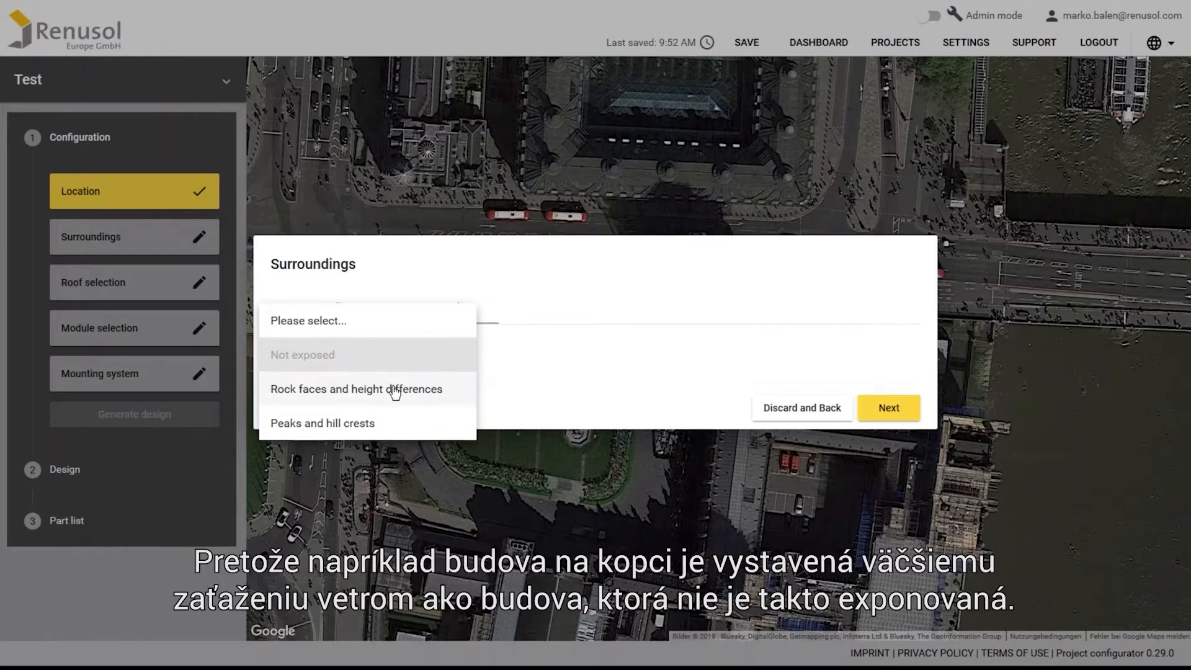
click(393, 370)
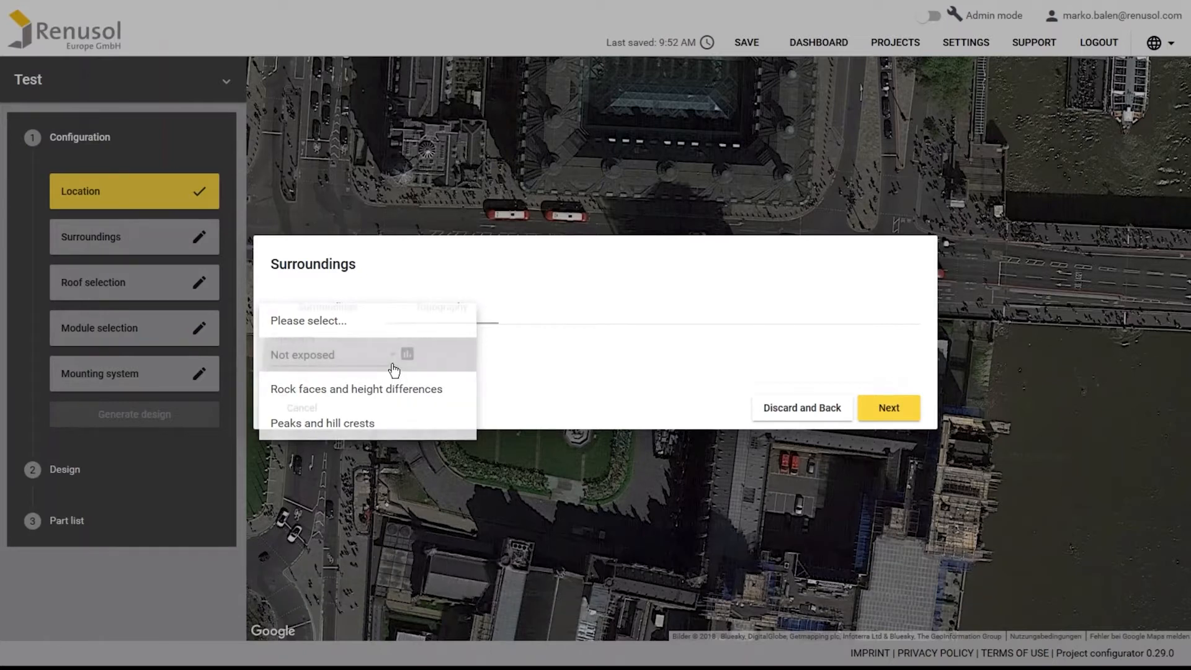
click(896, 409)
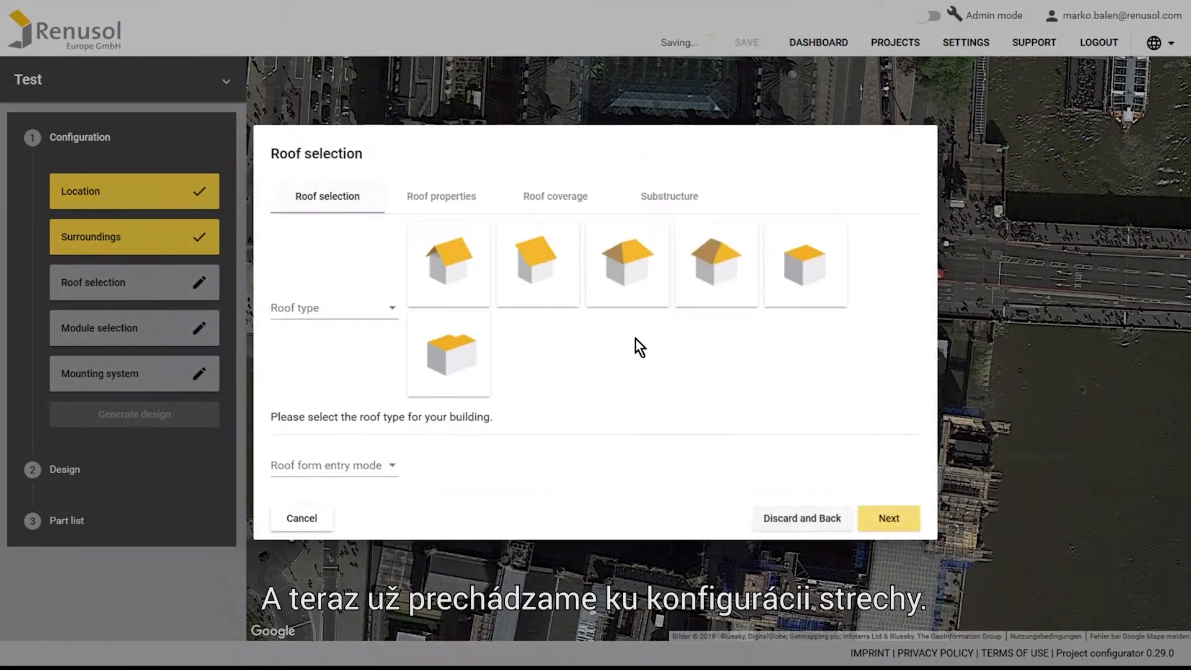
Choose a gable roof with length 10 m, segment width 5 m, pitch 30° and building height 8 m, and continue to the roof coverage
click(441, 279)
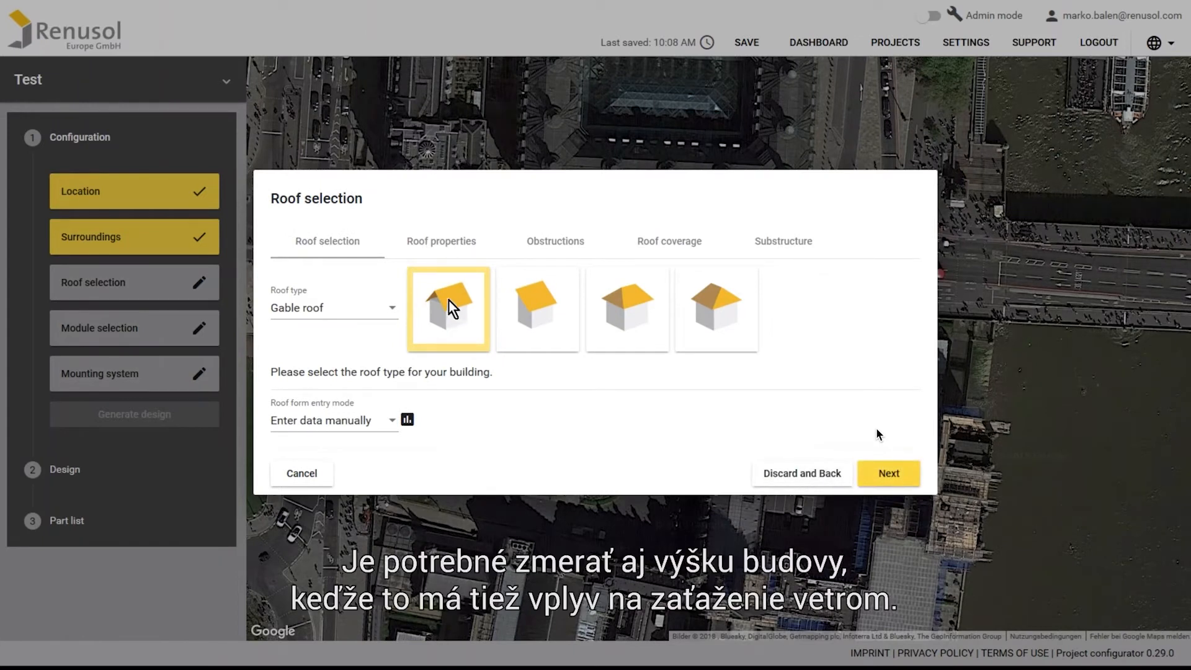
click(445, 245)
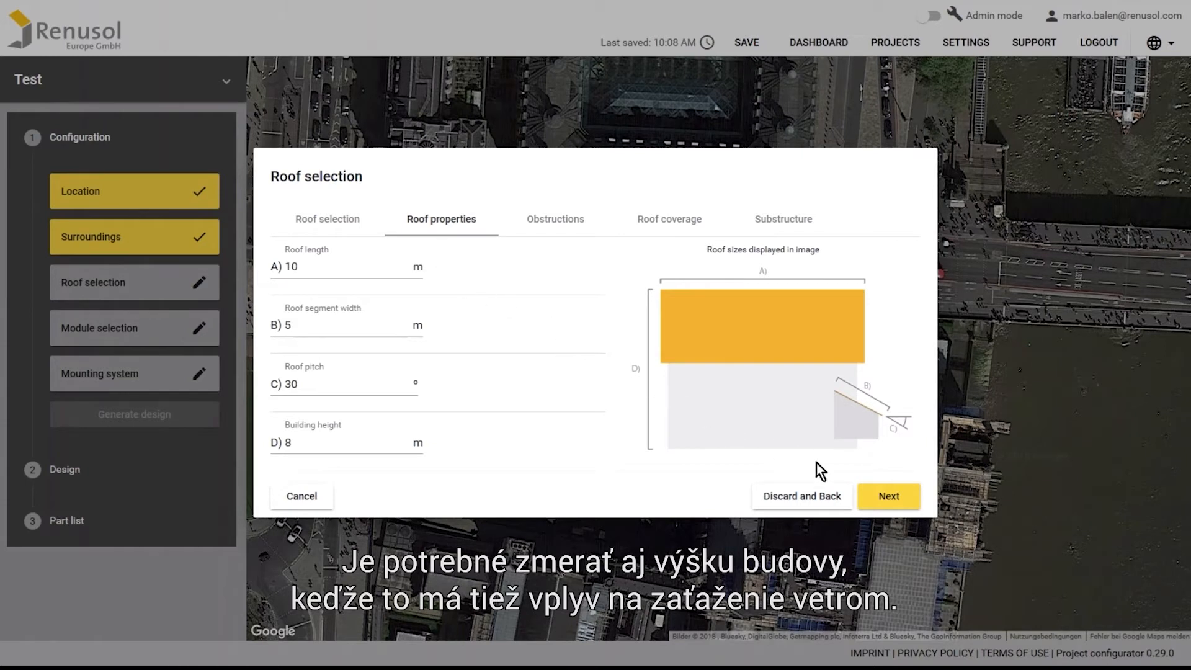
click(881, 495)
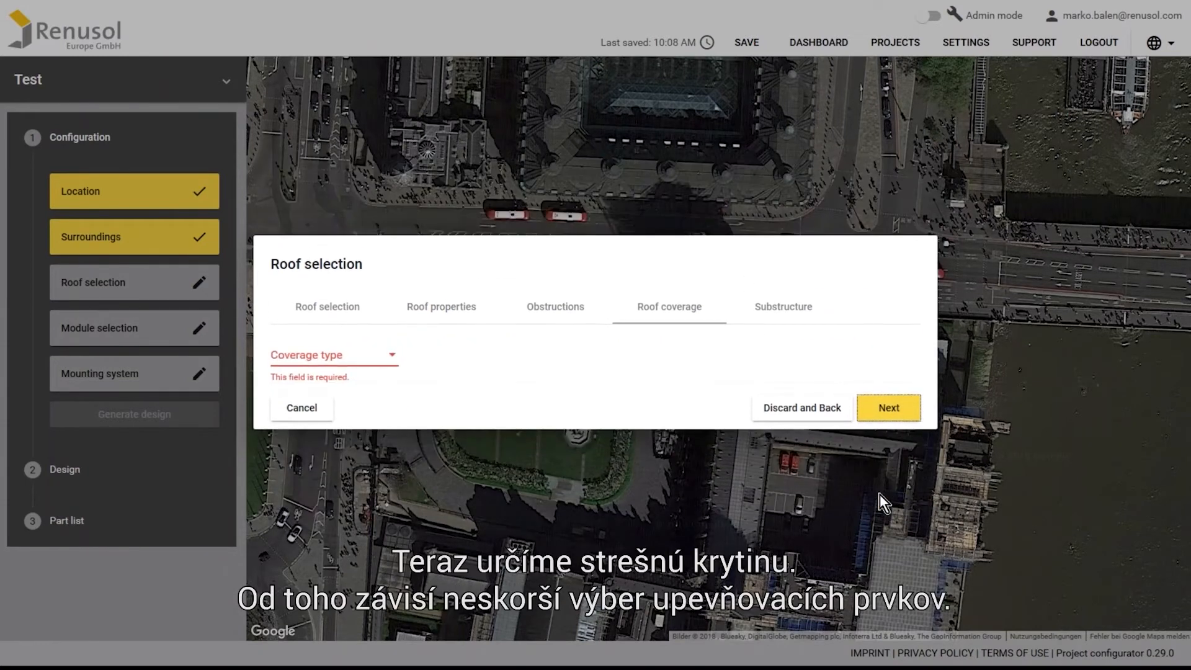
Set the coverage type to Tile roof, keep the default batten spacing and first batten position, and continue to the substructure settings
click(397, 363)
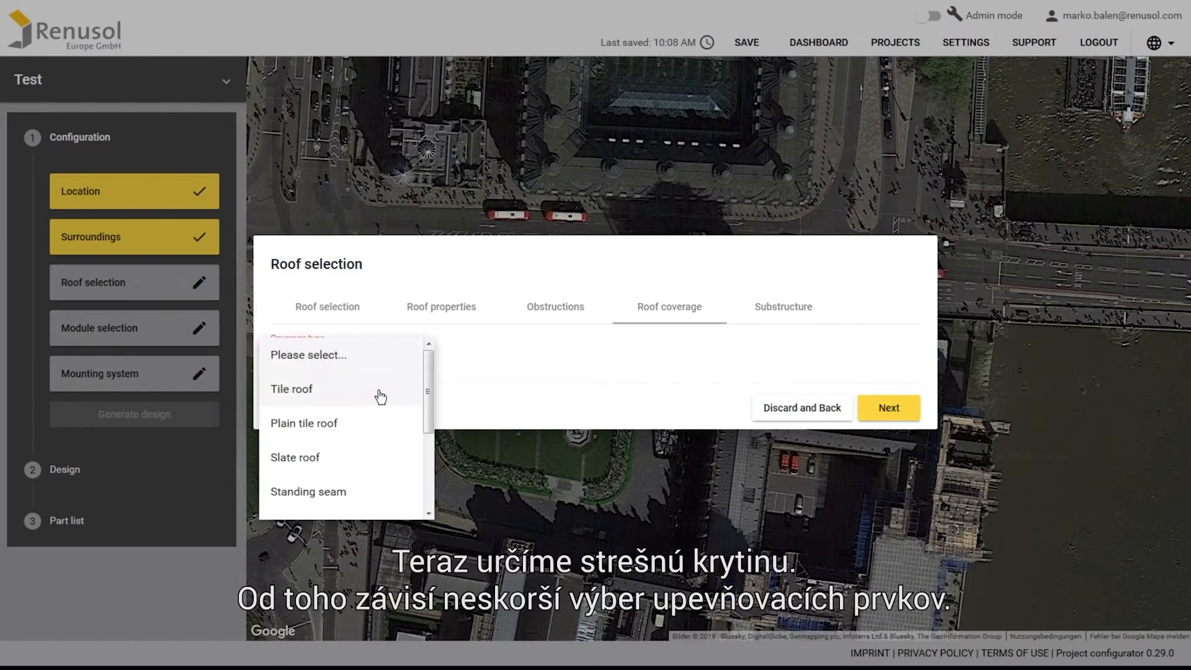
click(380, 399)
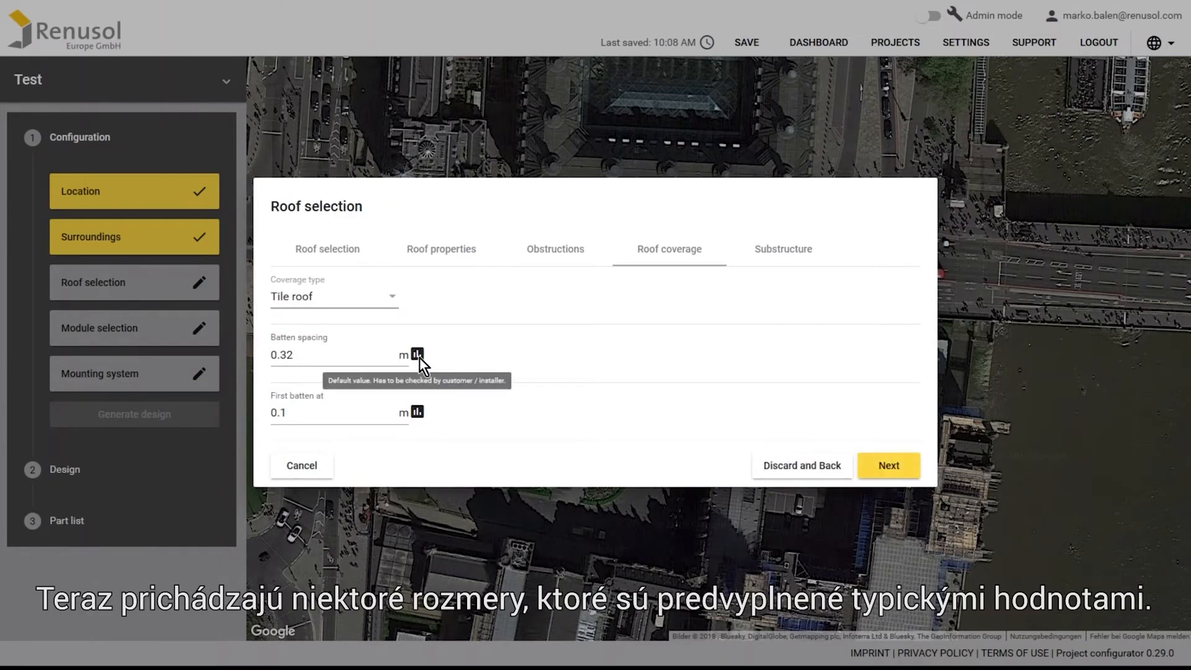
mouse_move(420, 411)
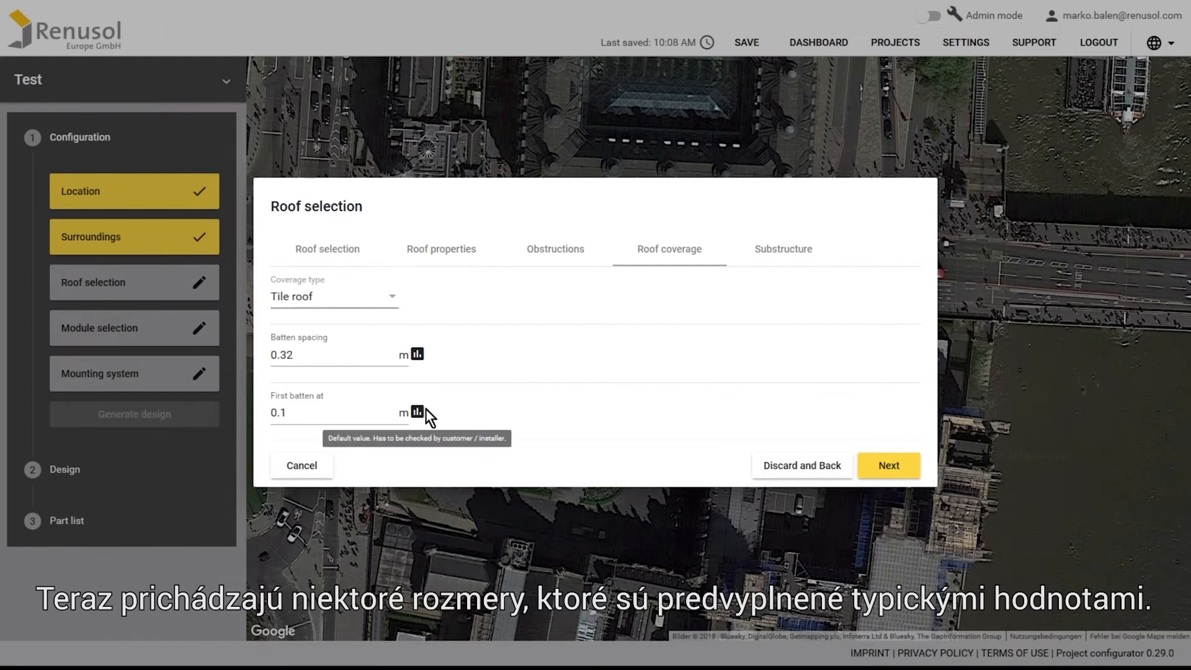
click(888, 466)
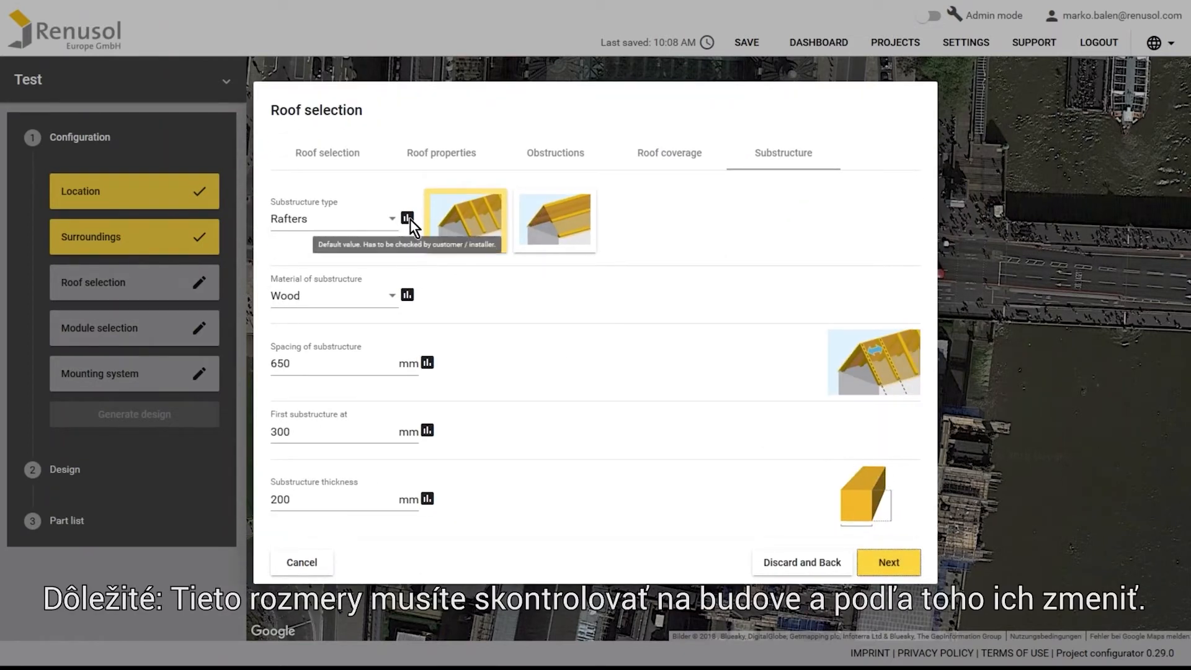
mouse_move(412, 296)
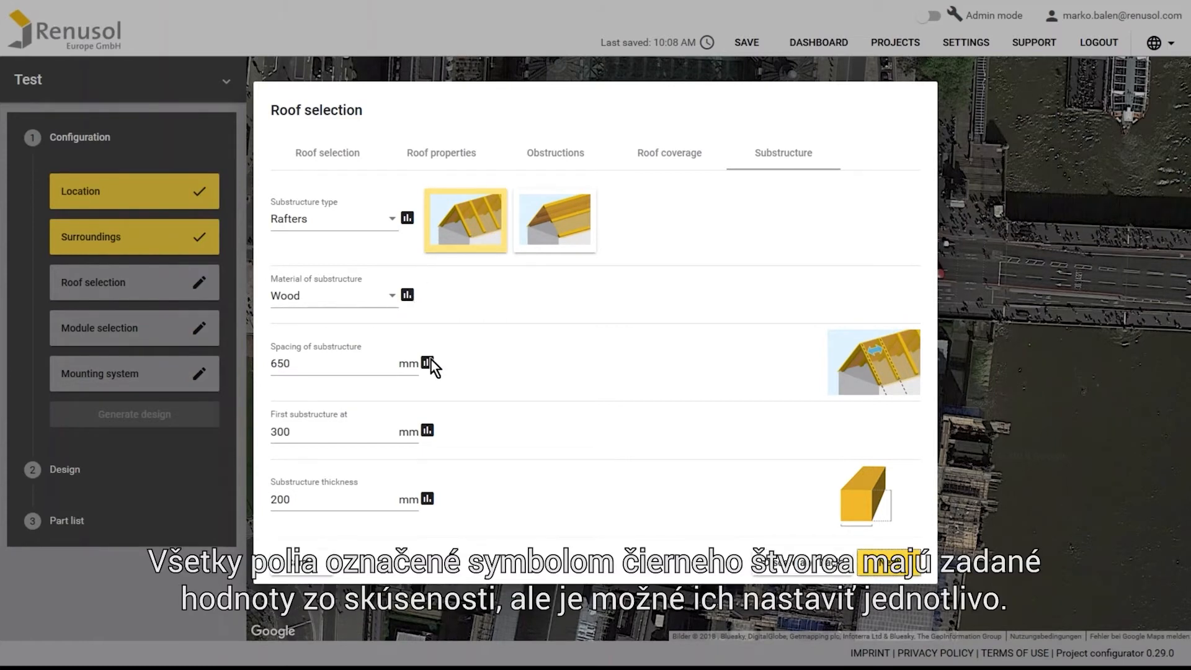
Accept the default rafter substructure values, choose Test Module from the module manager, and complete the module selection
mouse_move(430, 359)
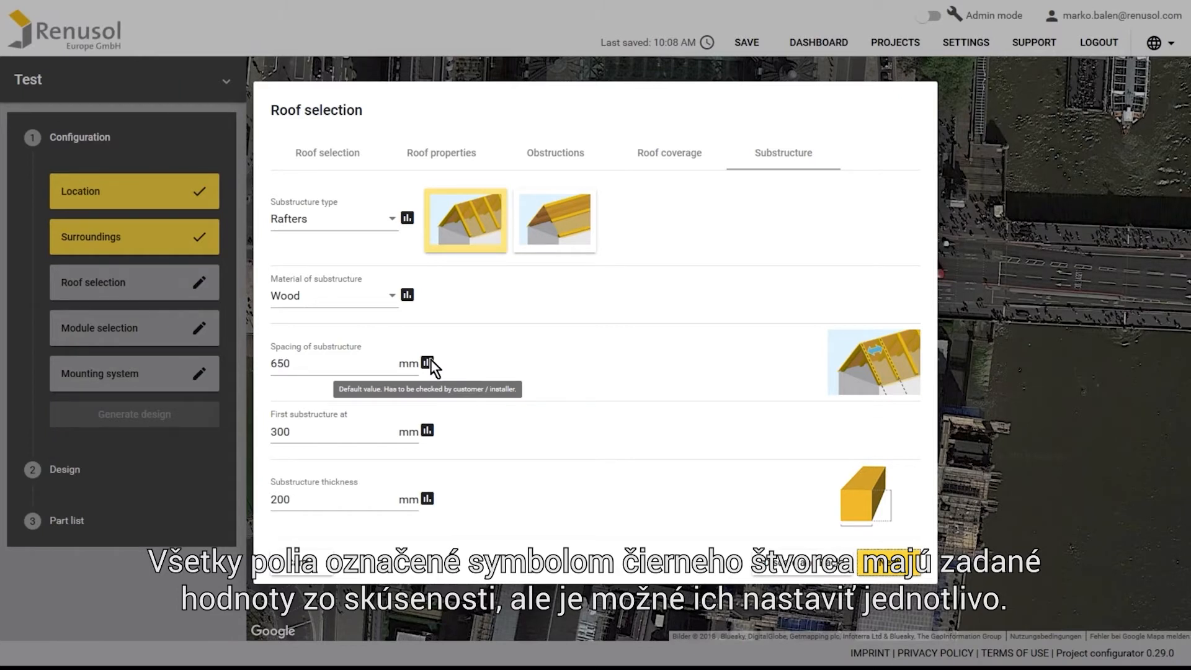
click(885, 565)
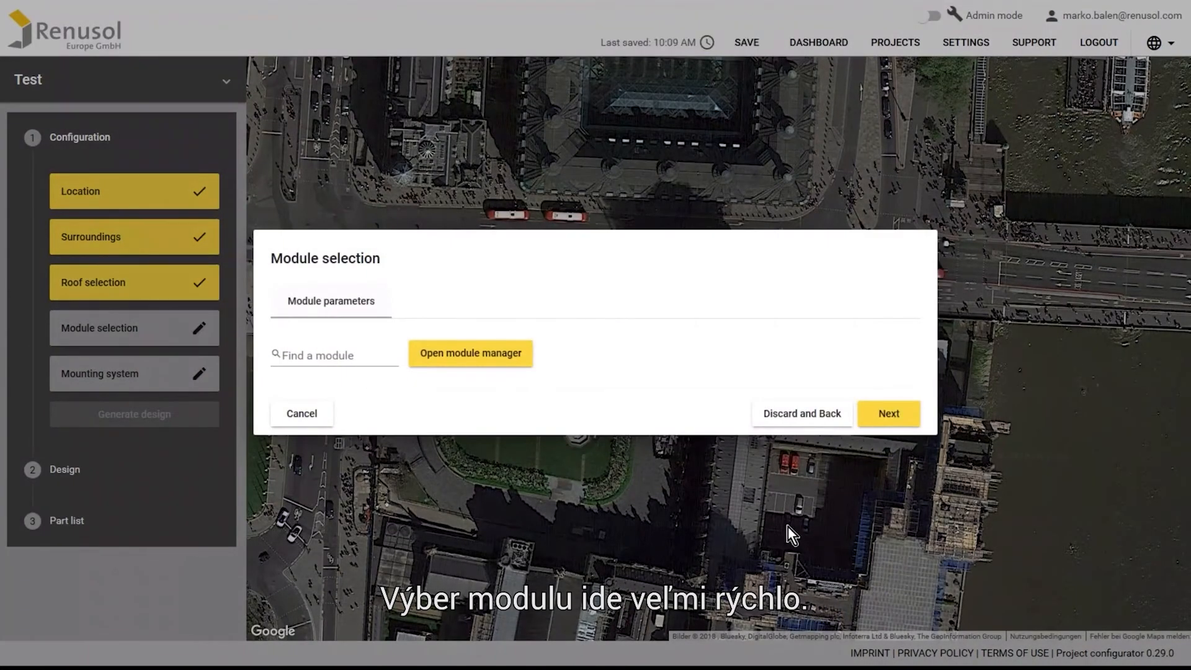
click(524, 359)
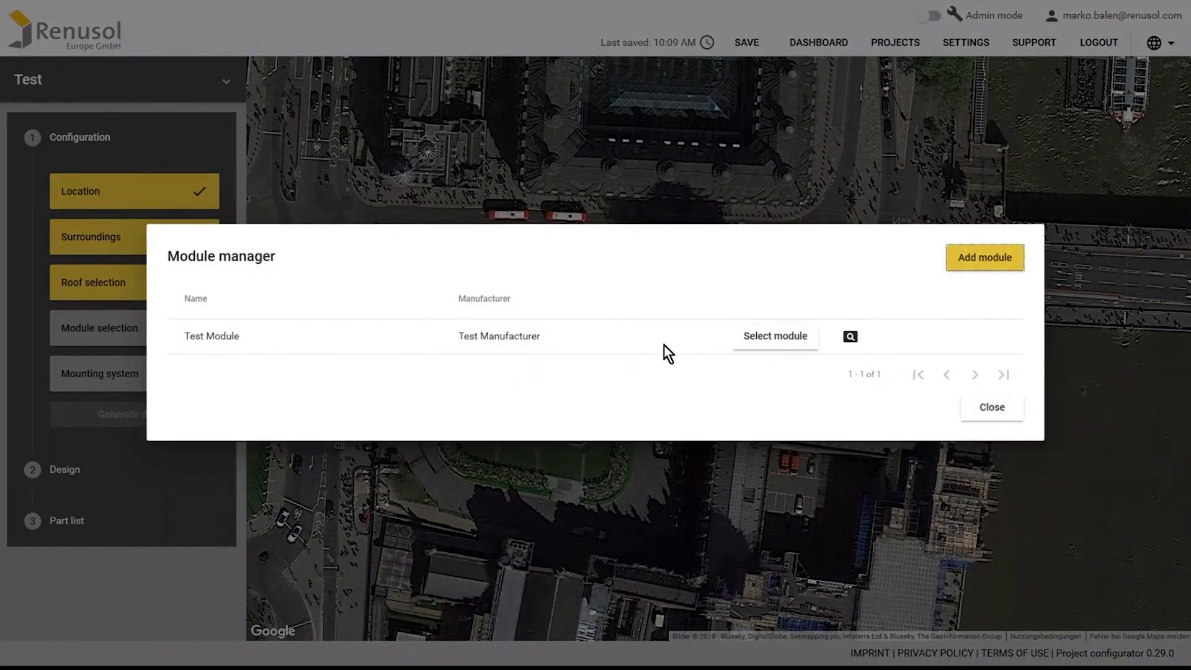
click(804, 336)
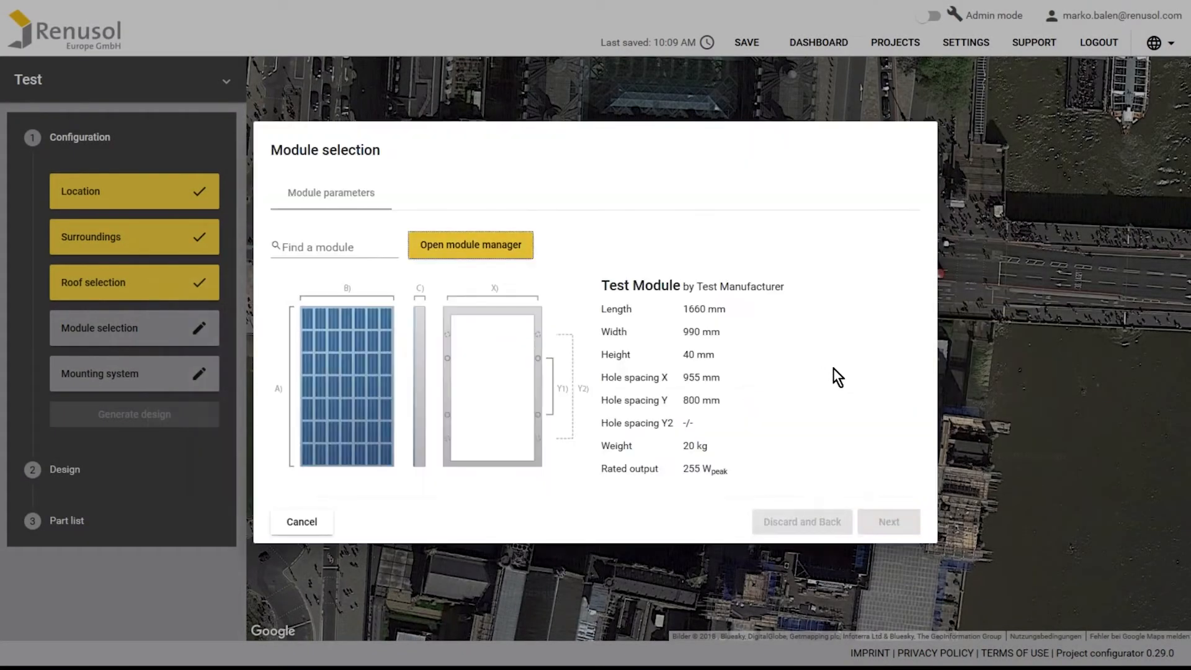
click(889, 520)
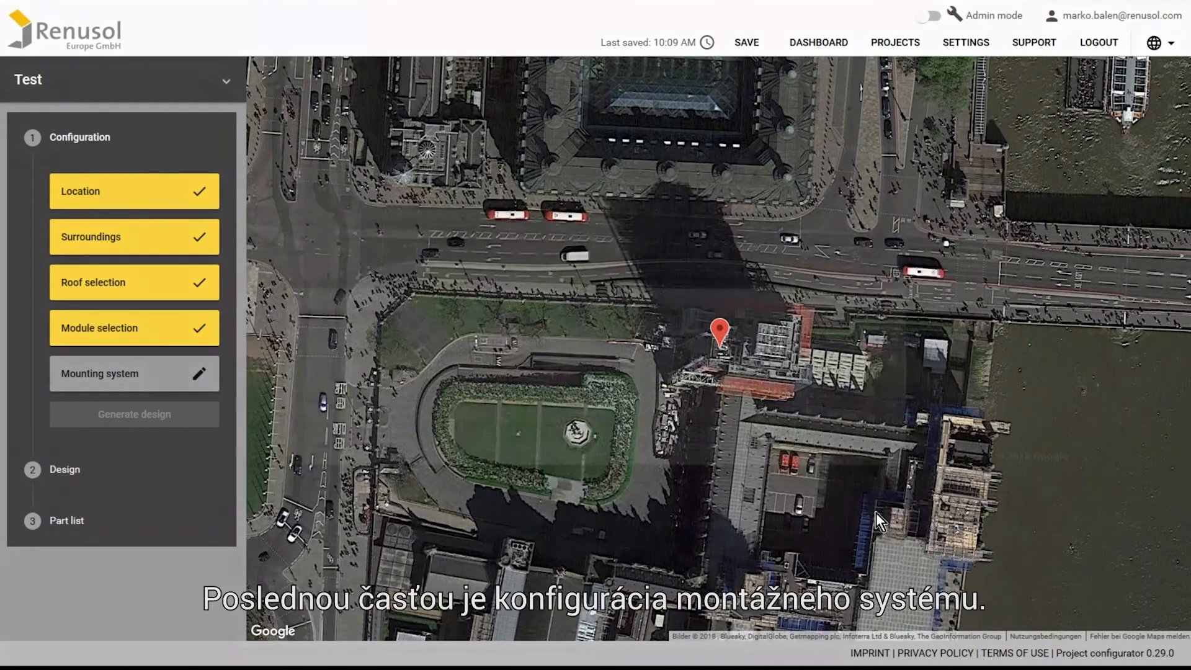
Choose the VarioSole+ mounting system with portrait modules, keep the default fastener and screw, and continue to the module rail settings
click(392, 361)
click(387, 392)
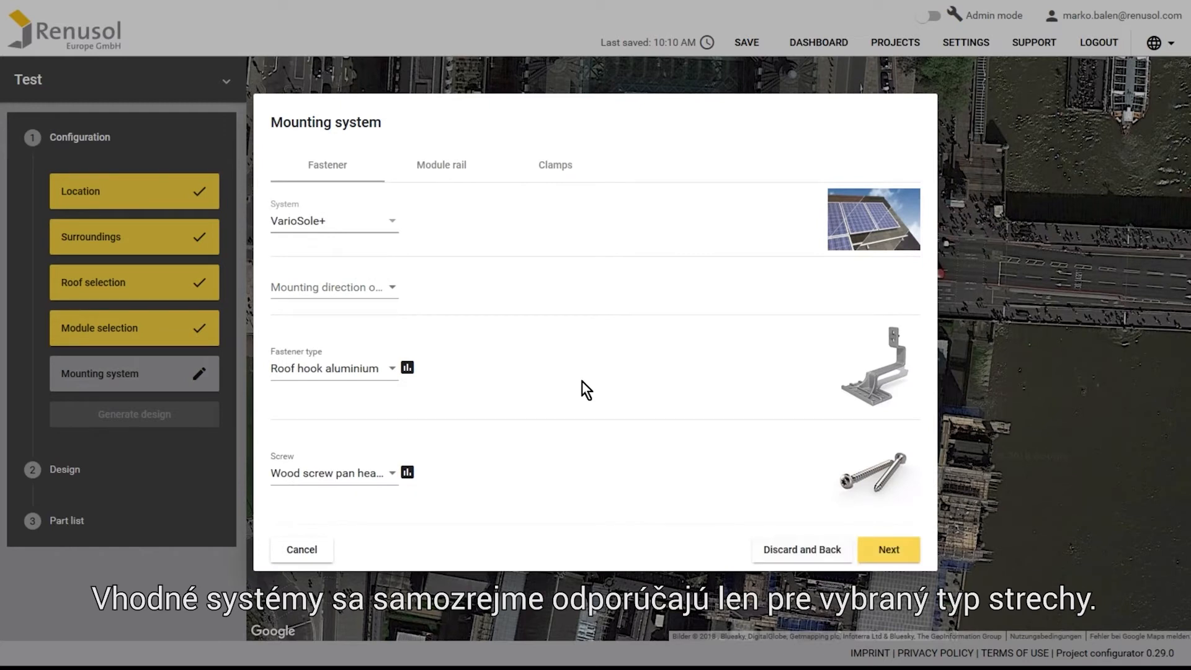
click(396, 293)
click(384, 321)
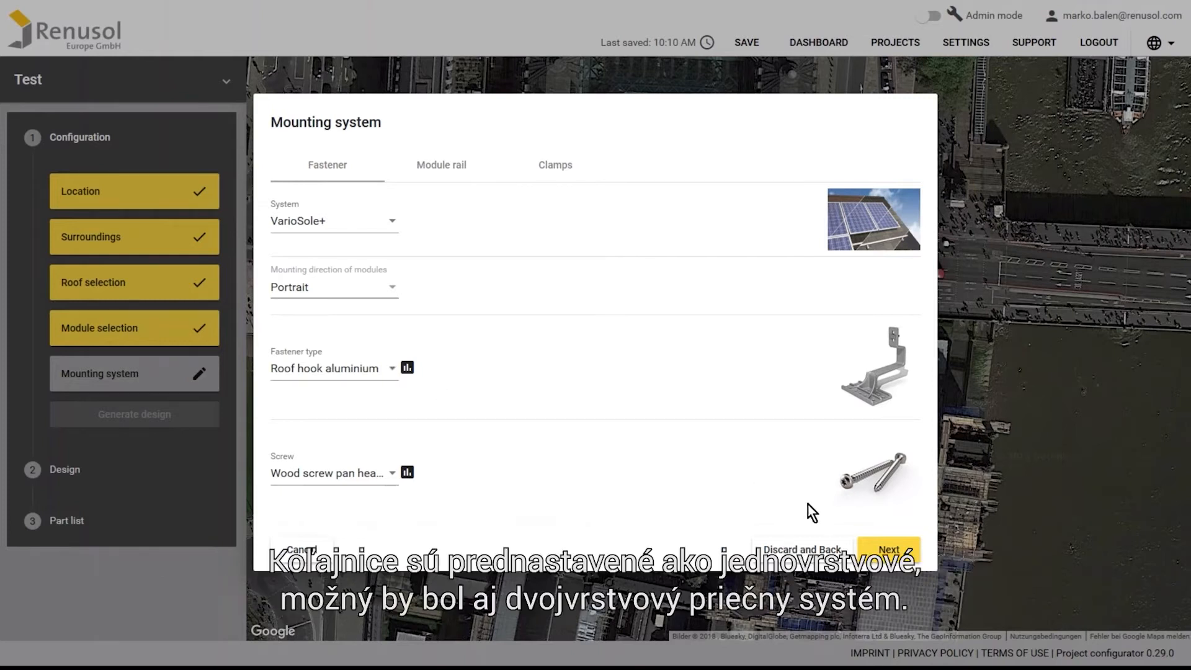
click(886, 549)
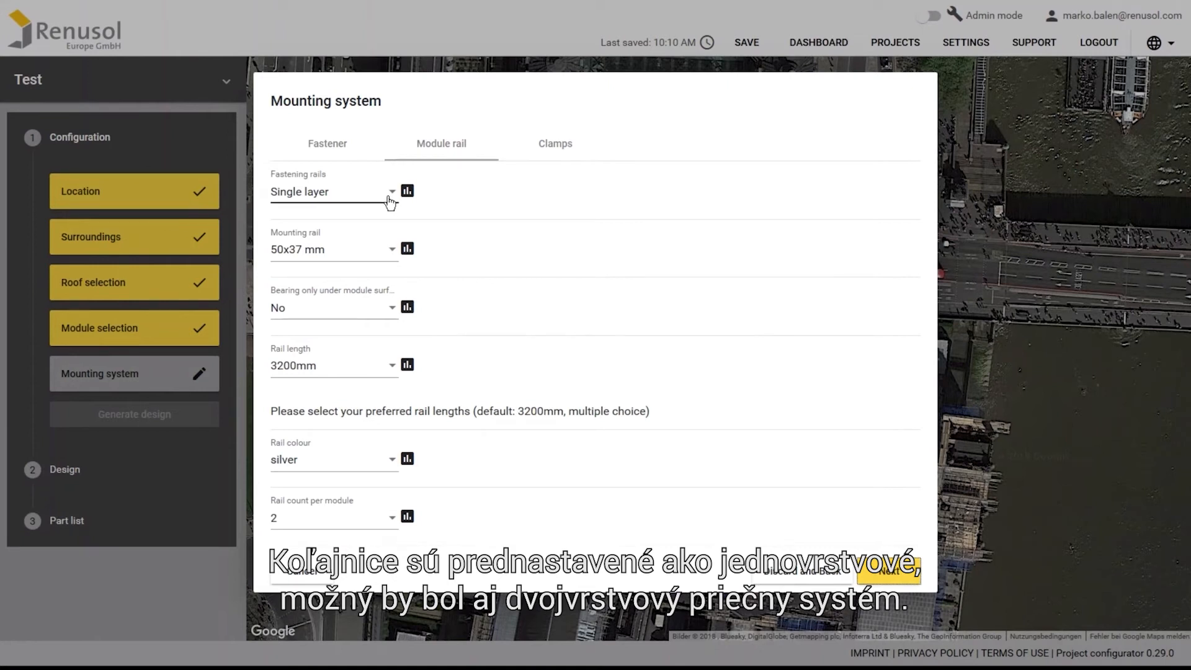
Keep the 50x37 mm mounting rail in silver, allow 4200mm rails in addition to 3200mm, and continue to the clamps
click(394, 254)
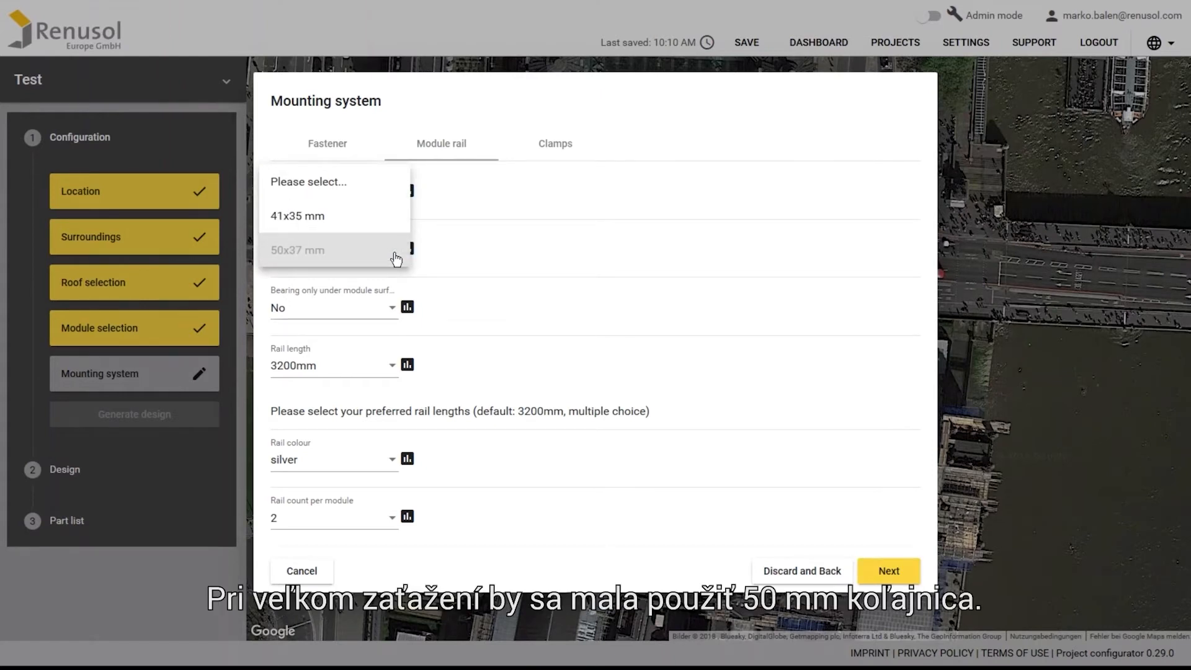
click(396, 260)
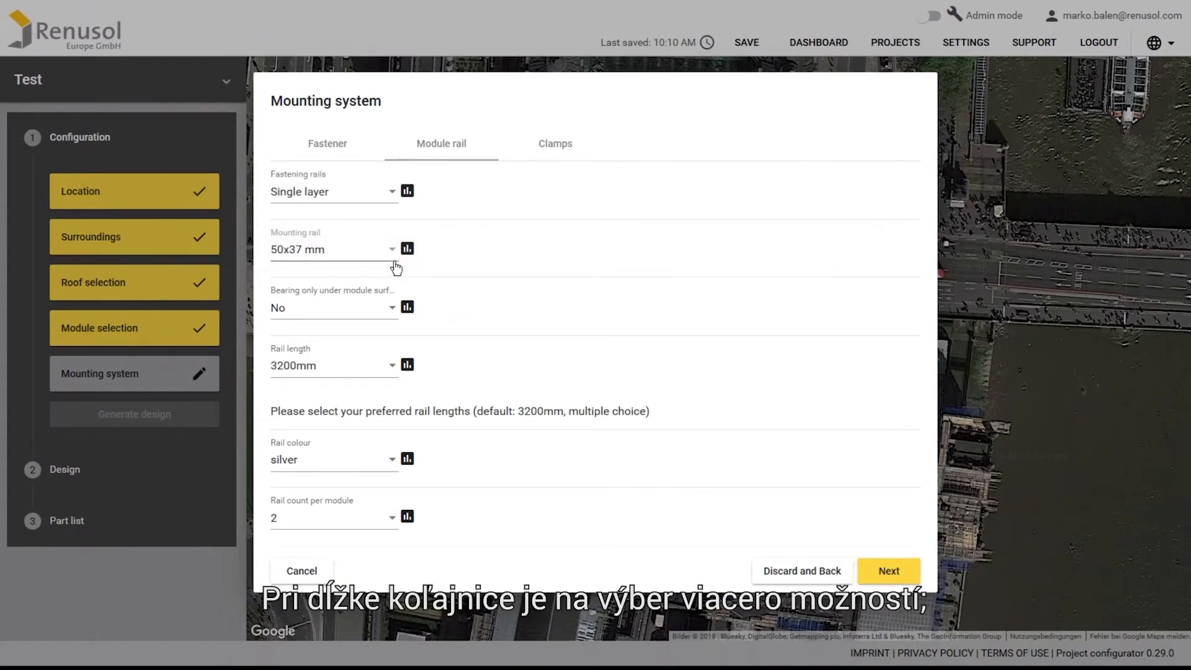
click(392, 371)
click(378, 404)
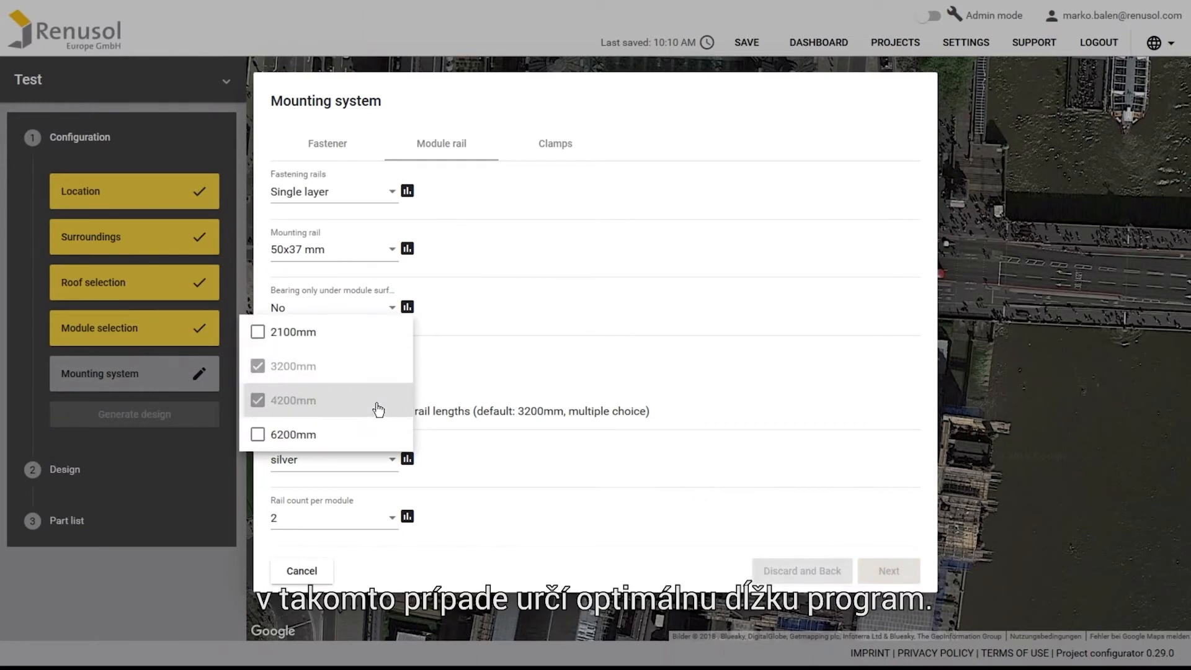
click(459, 369)
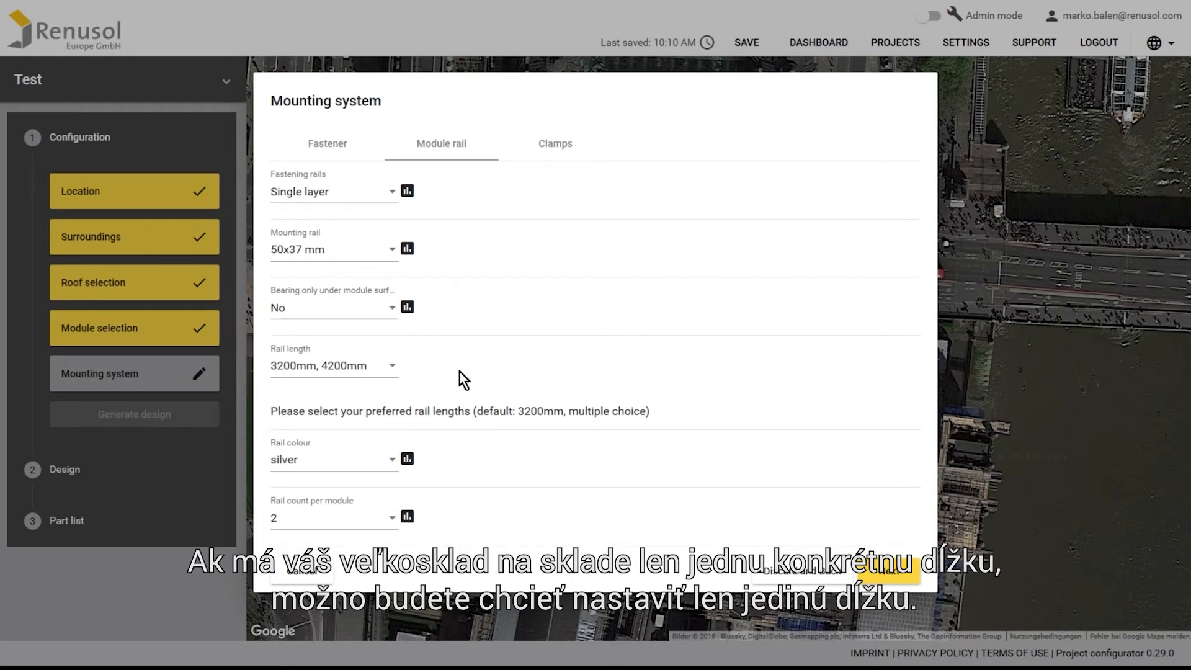
click(395, 459)
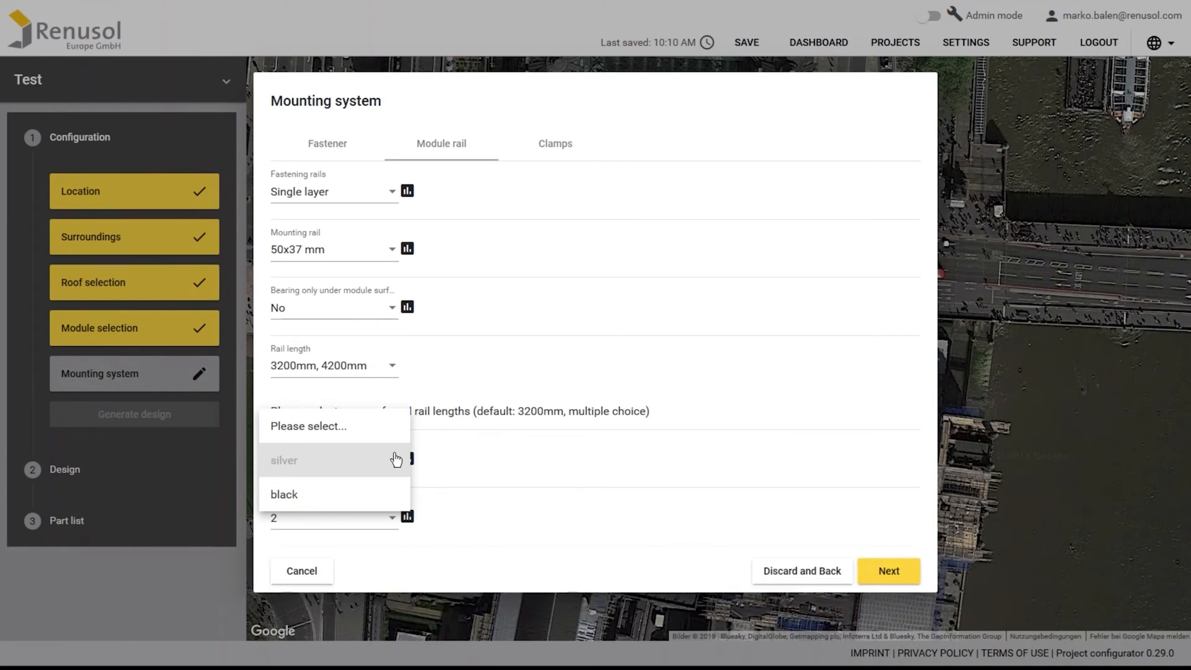
click(395, 460)
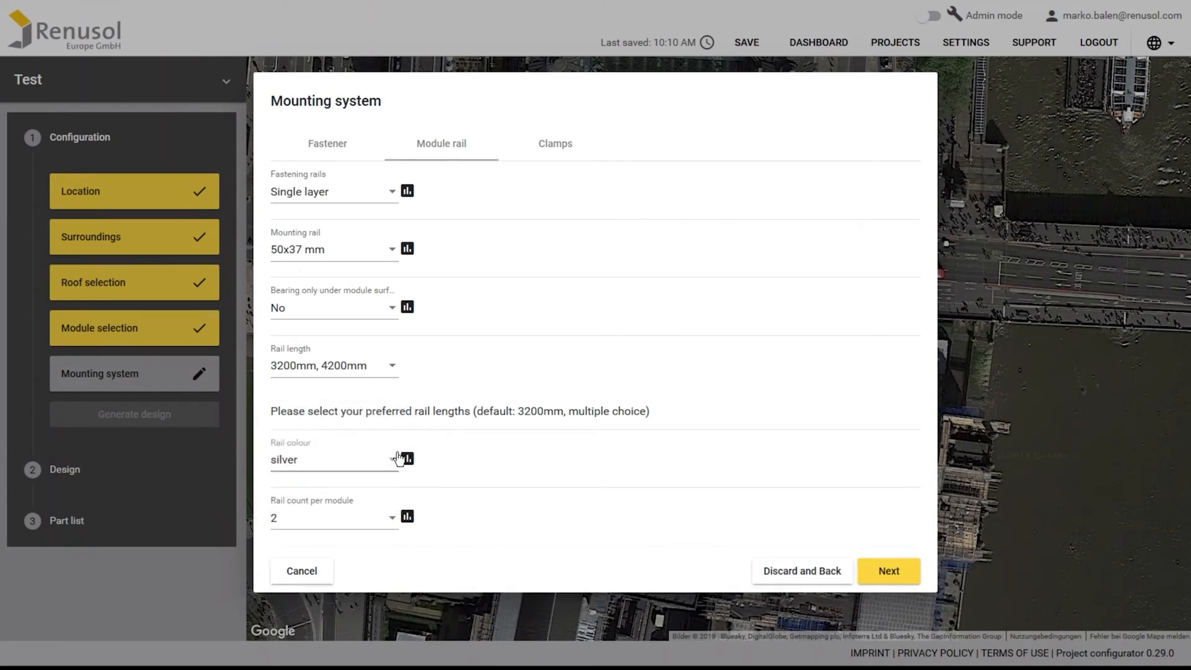
click(881, 574)
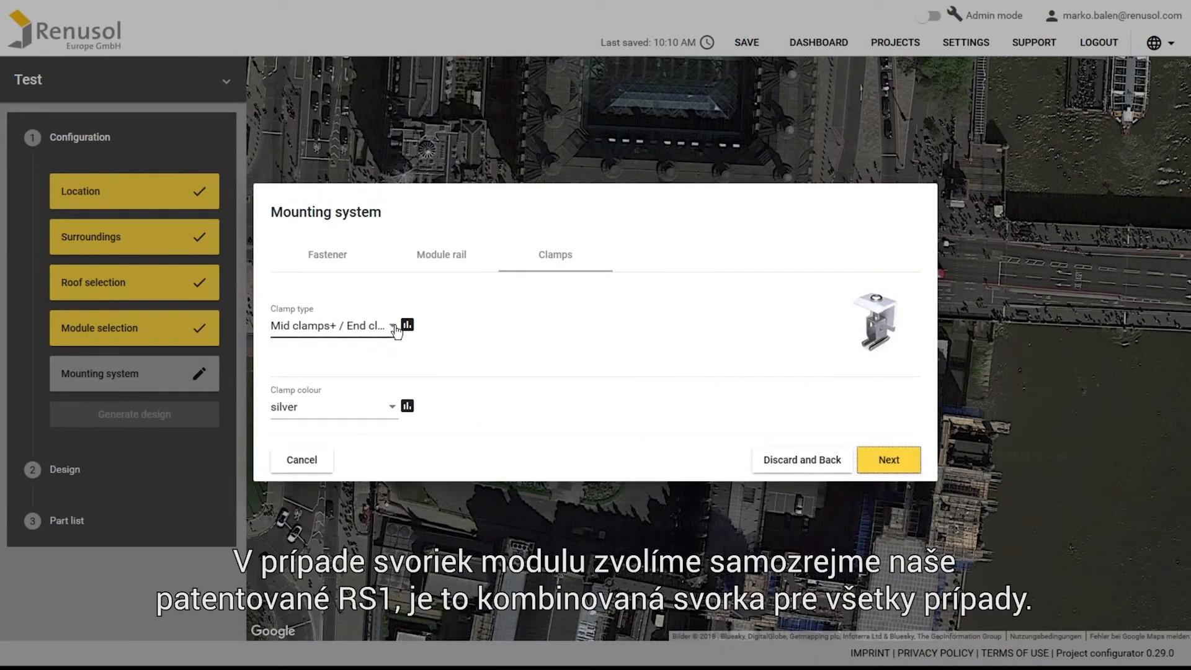
Set the clamp type to RS1, keep the silver clamp colour, and proceed to the module layout design
click(391, 327)
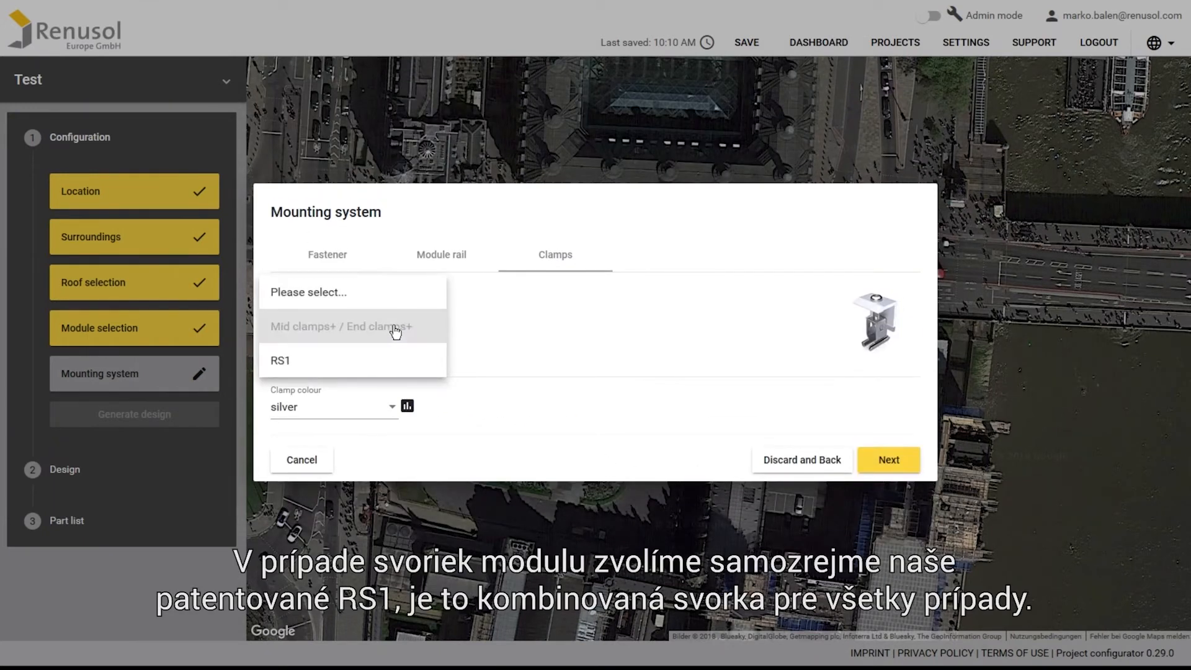
click(390, 368)
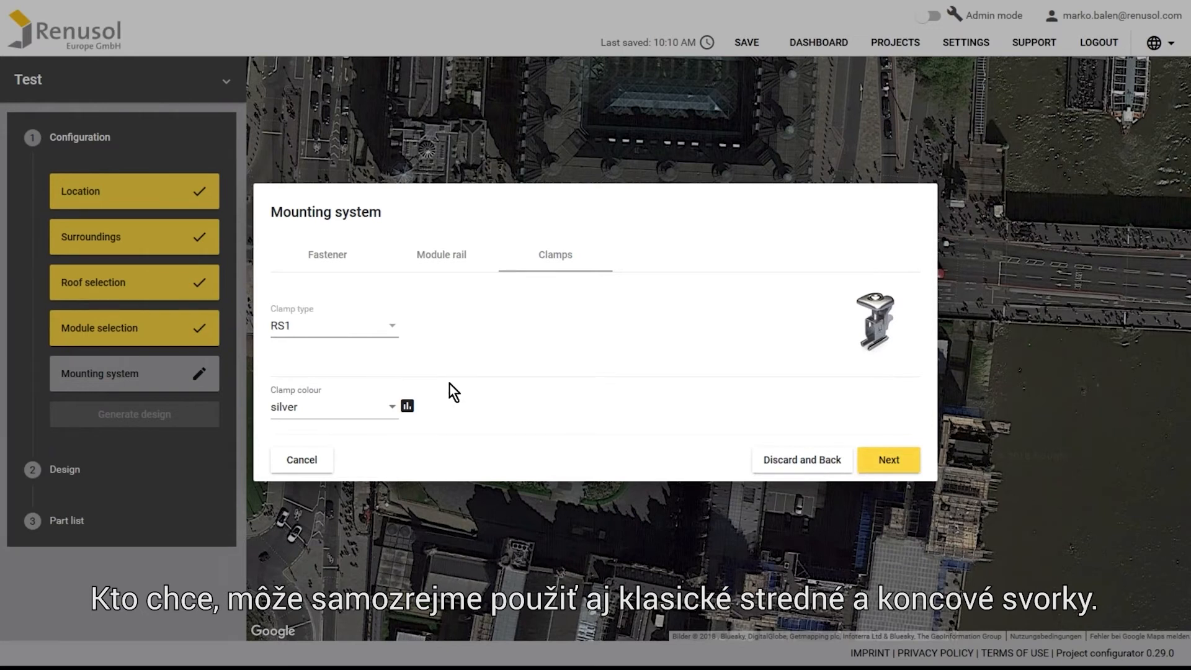
click(883, 463)
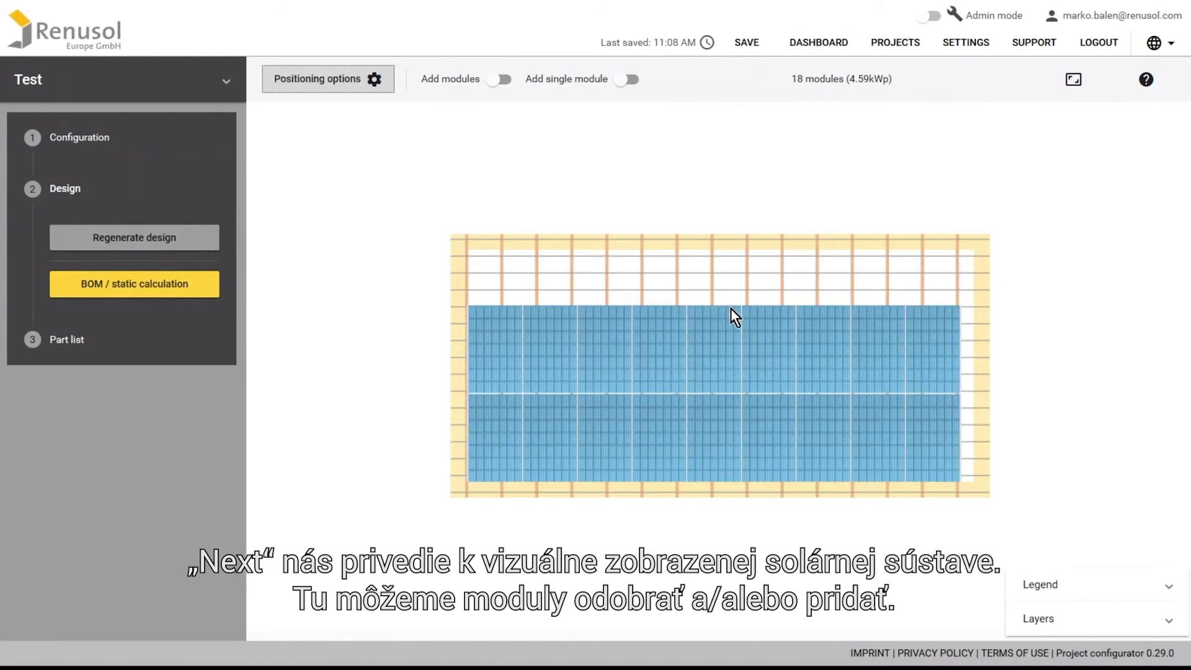
Delete the sixth module of the upper row, plus the last three modules at the right end of both rows
click(767, 345)
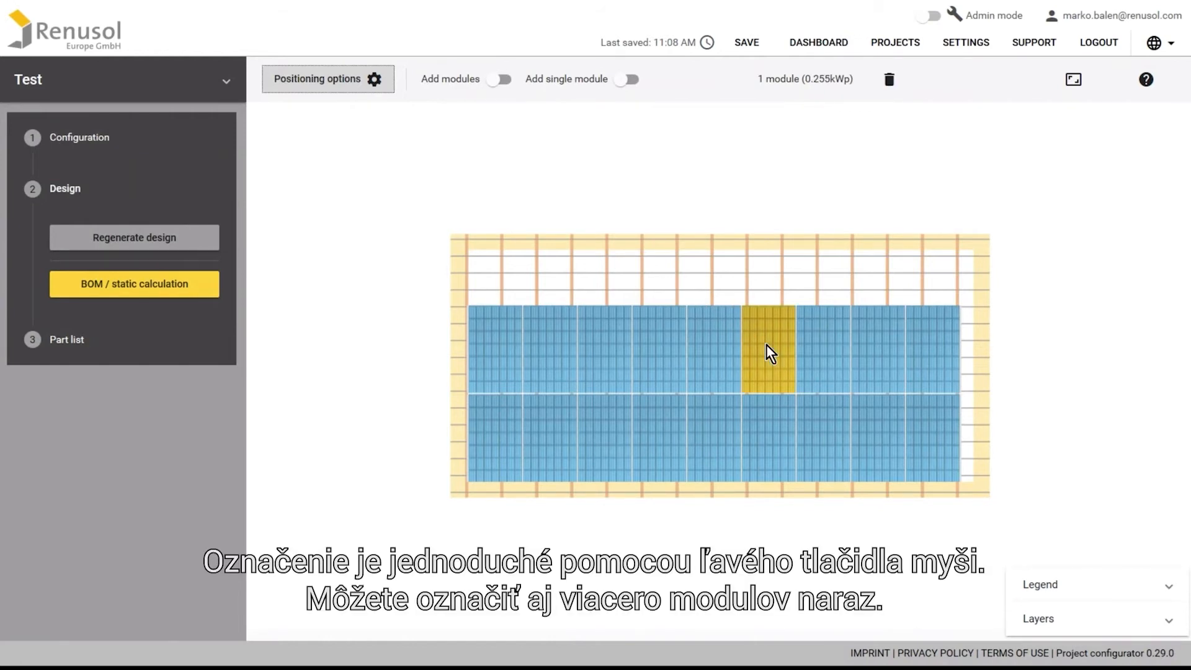
key(Delete)
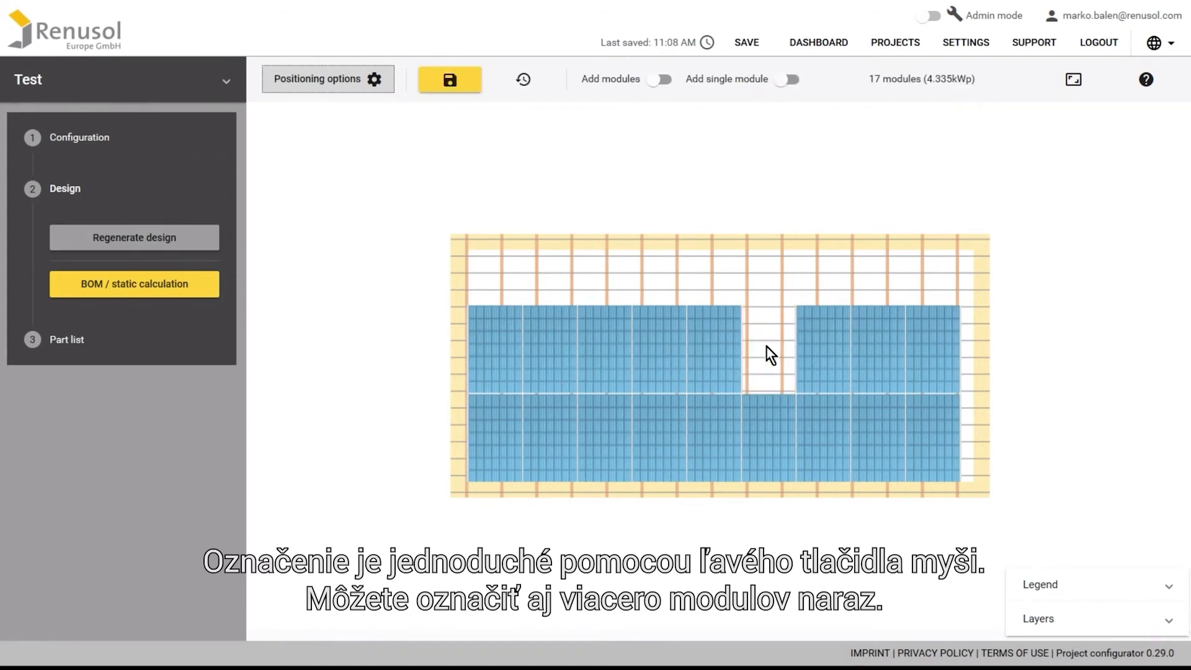
drag(776, 288, 974, 483)
key(Delete)
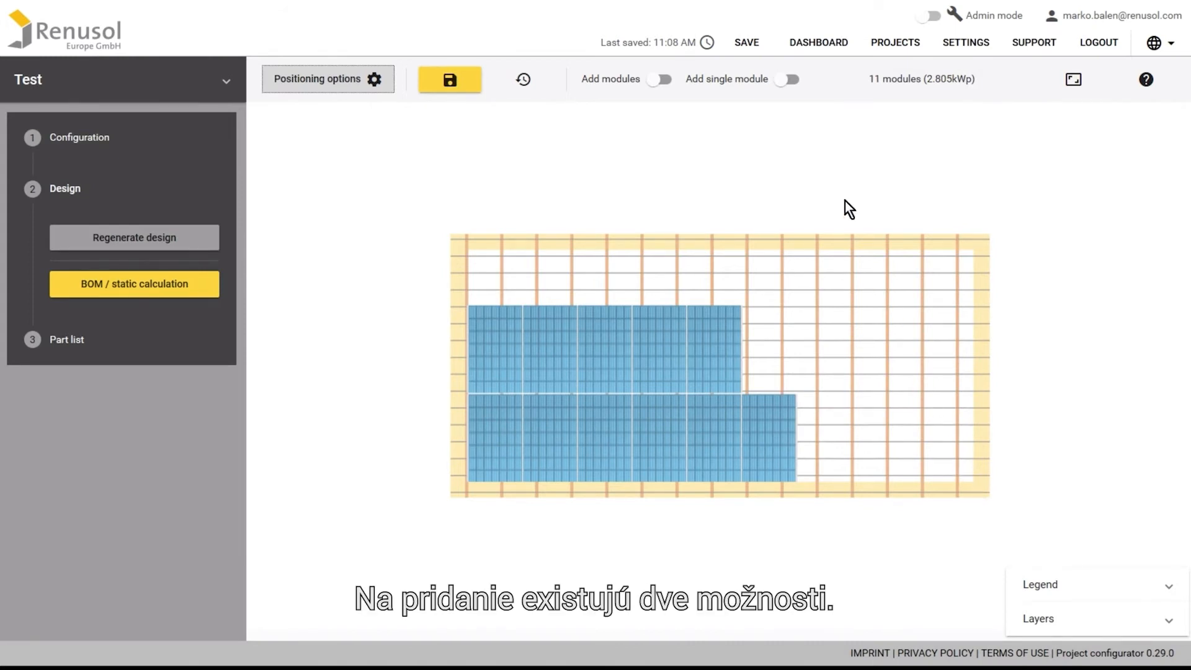
Add single modules to the row ends: three on the lower row and one on the upper row
click(783, 80)
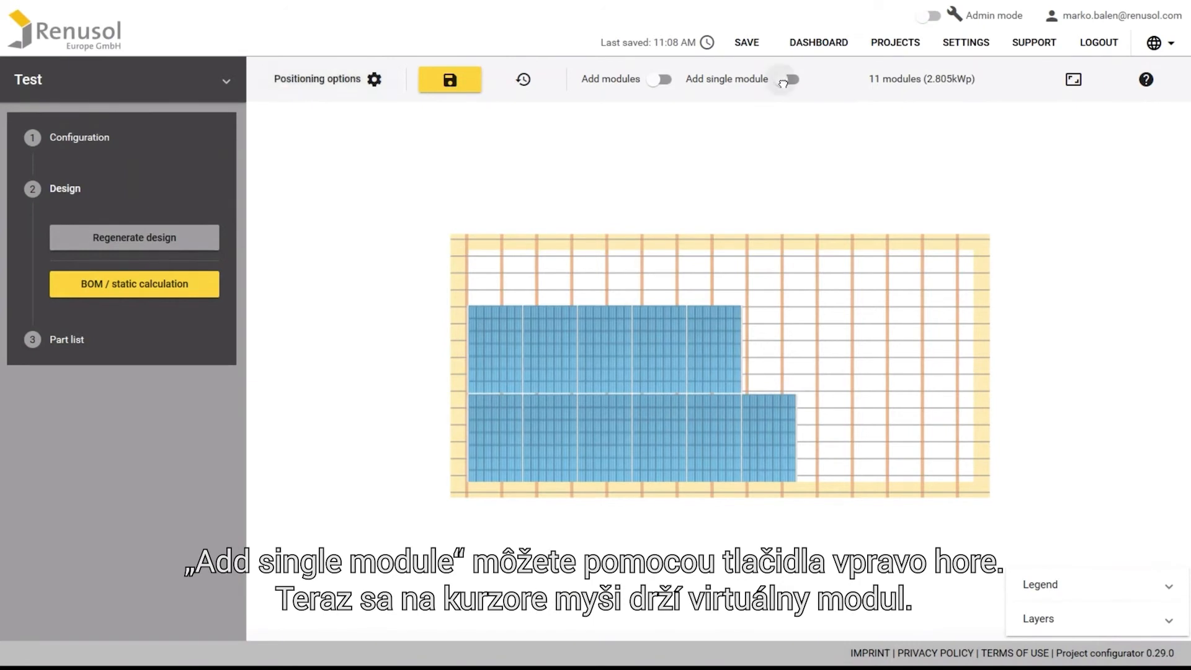
click(798, 437)
click(859, 440)
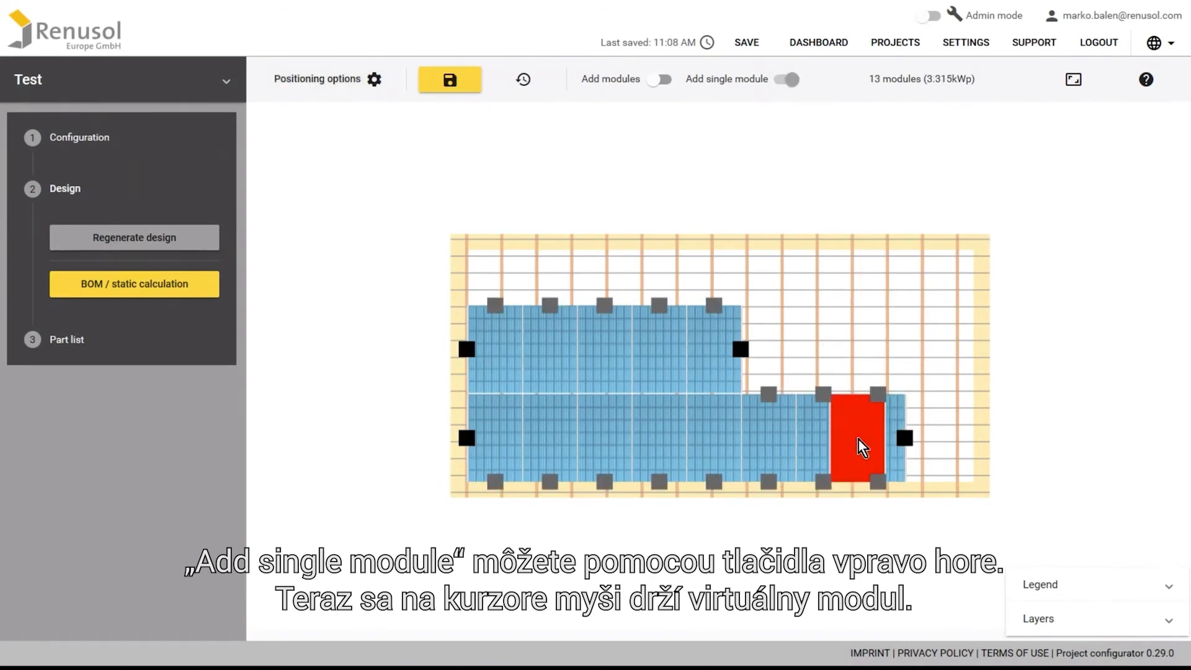
click(906, 439)
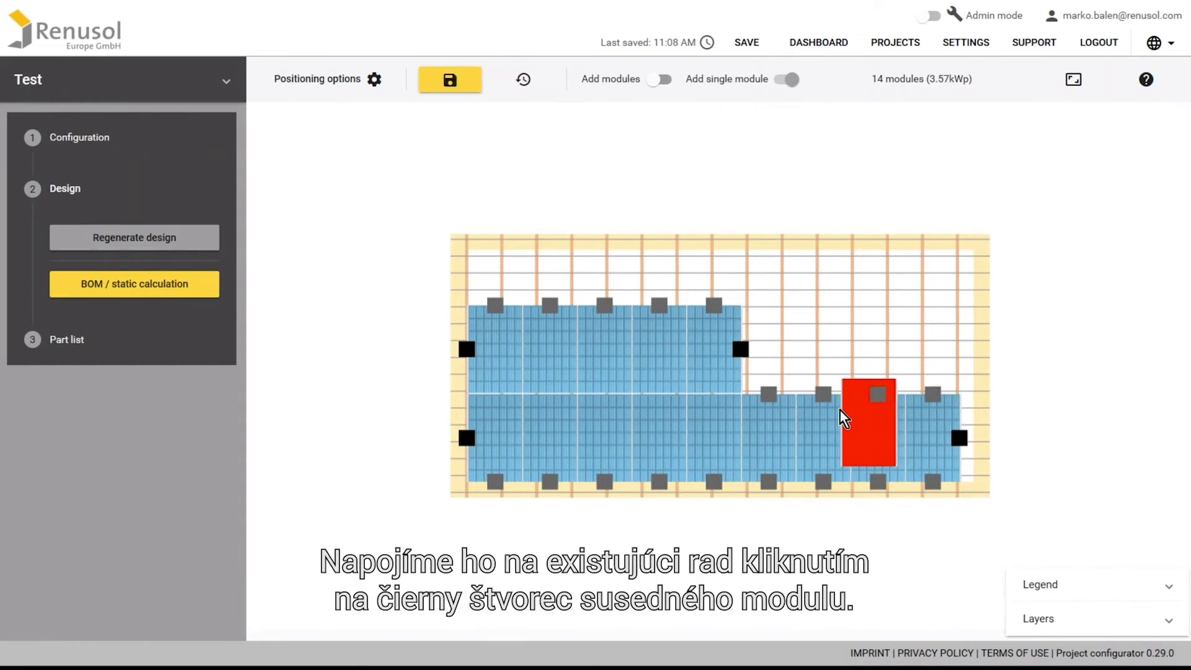
click(742, 351)
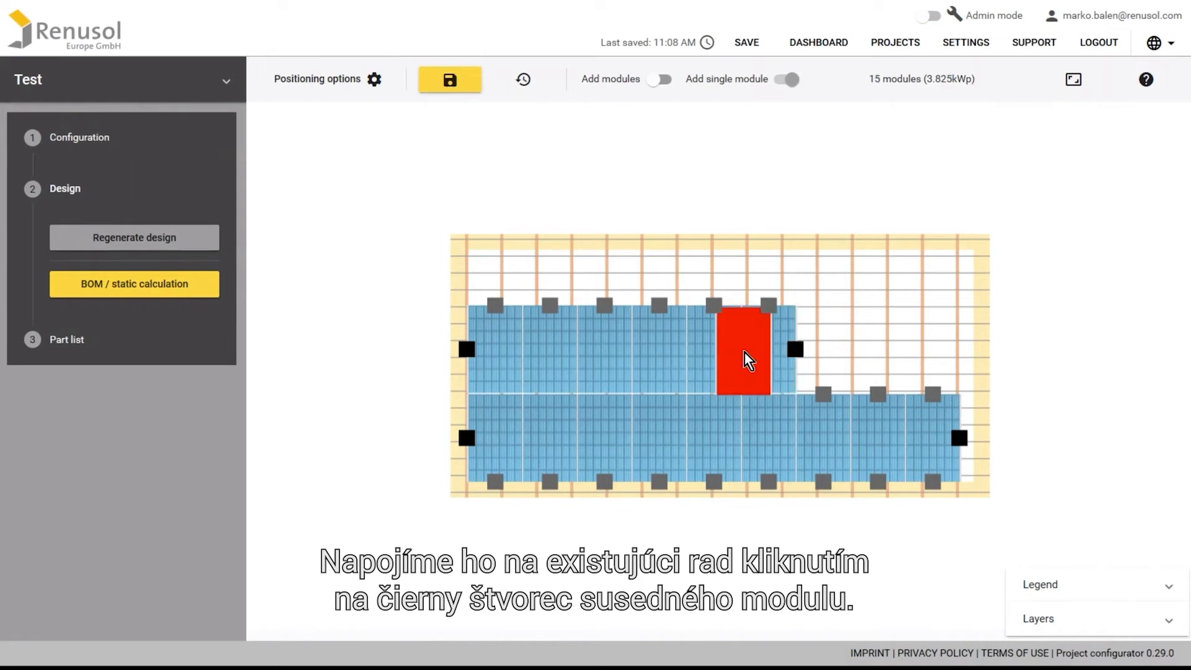
key(Escape)
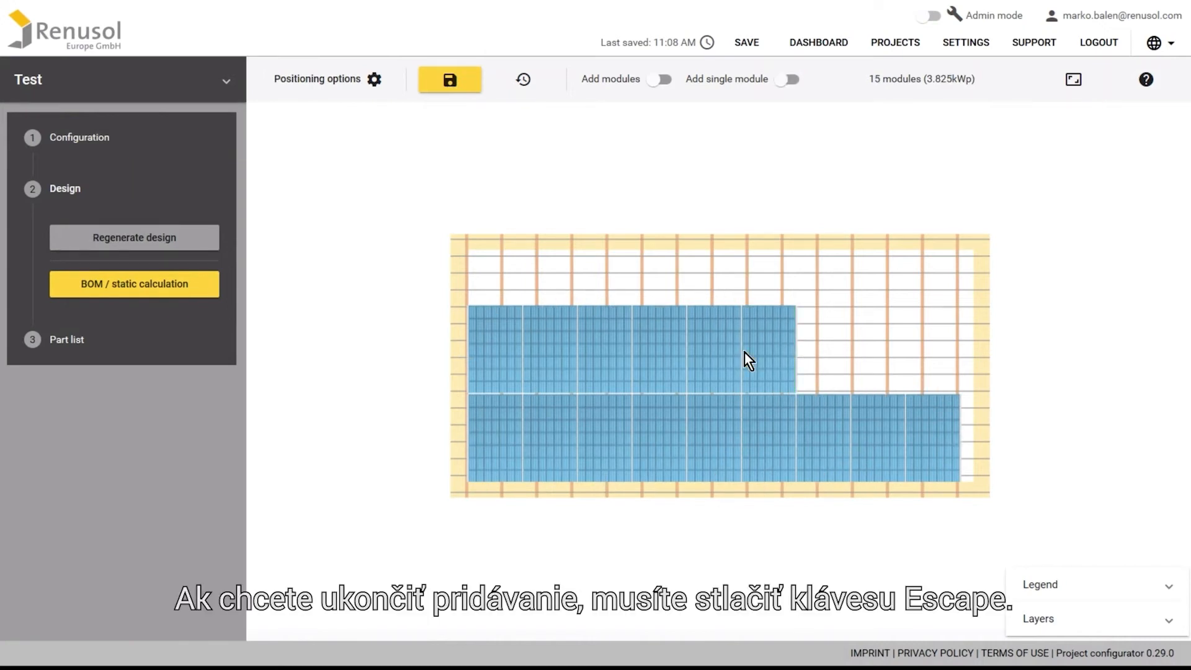
Add two modules by outlining an area in the free roof space, and attach them to the upper row's right end
click(653, 81)
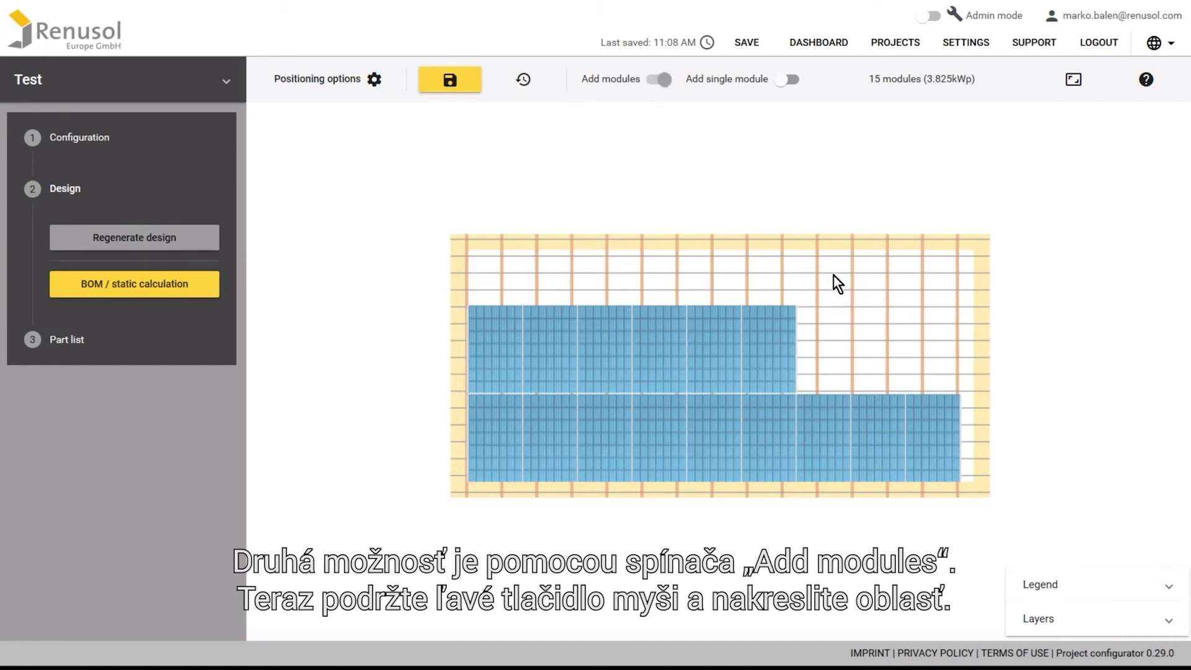
drag(815, 263, 970, 353)
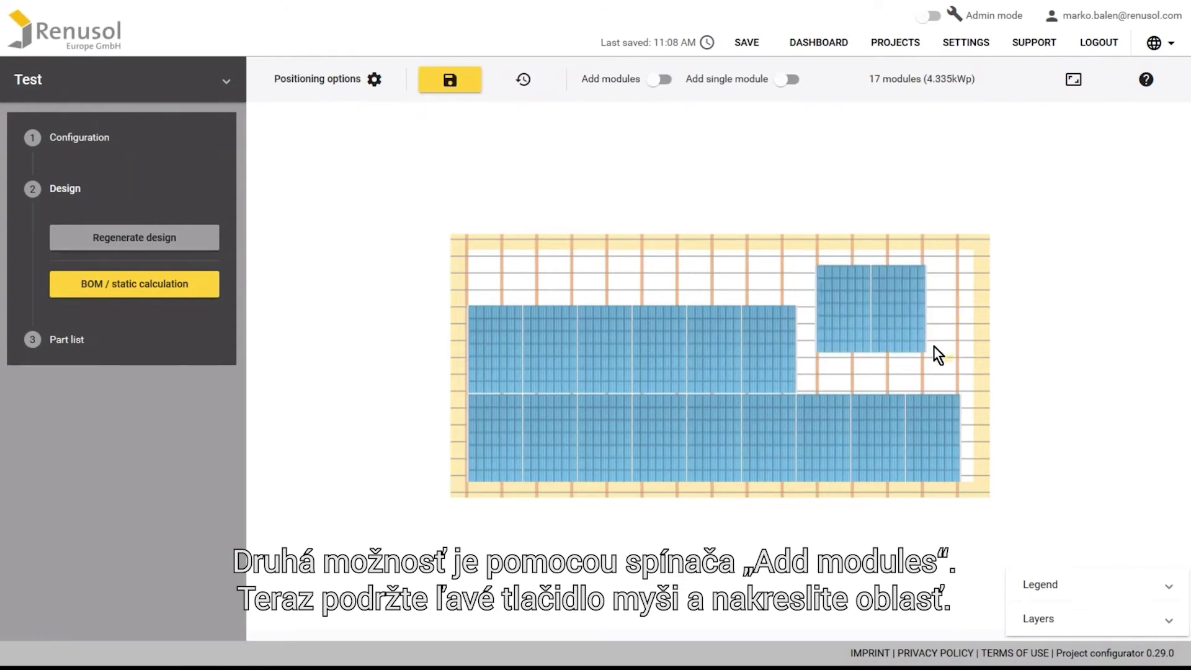
click(831, 284)
drag(831, 284, 798, 352)
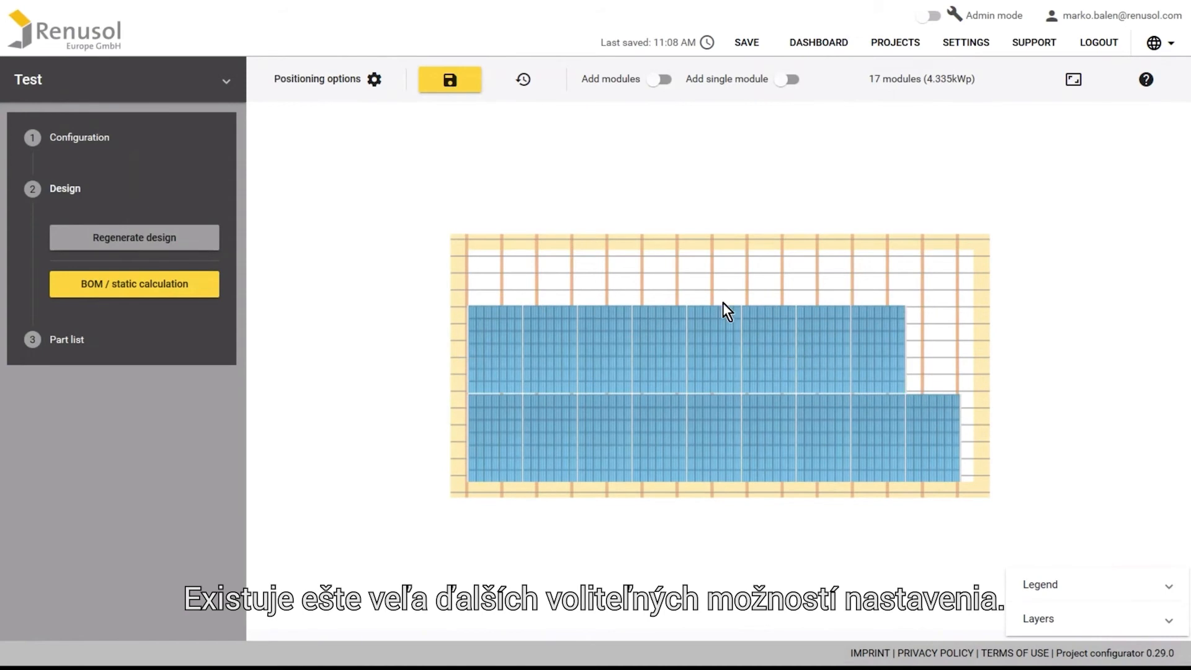
View the advanced positioning options without changing them, and run the BOM and static calculation
click(374, 82)
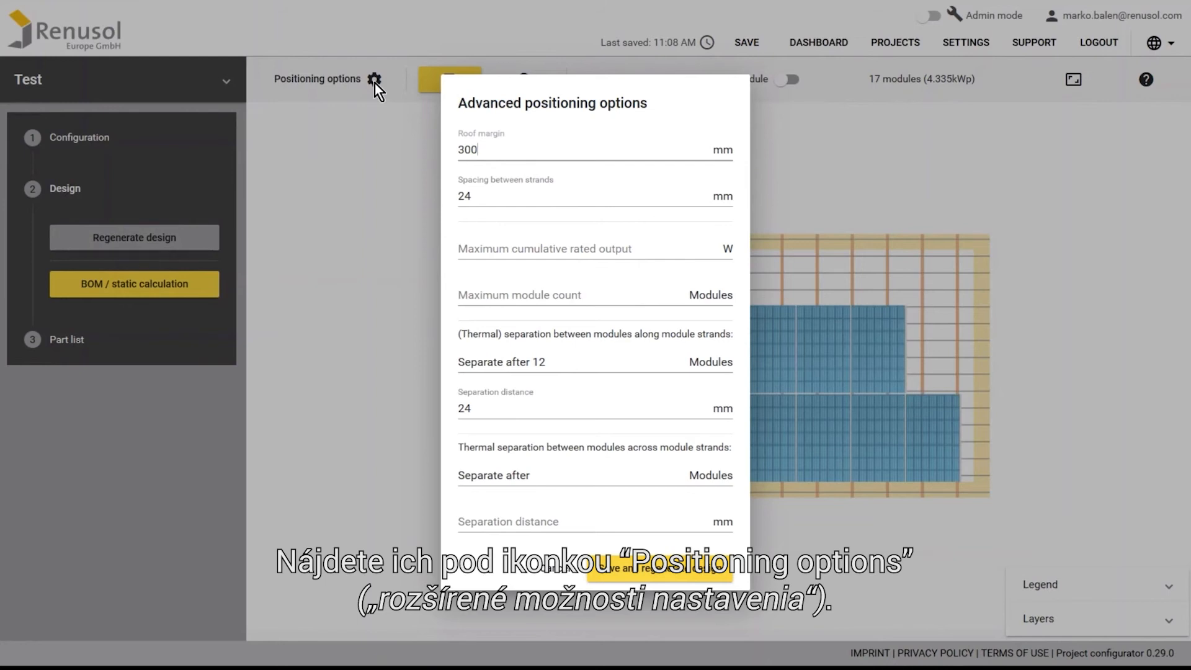
click(375, 83)
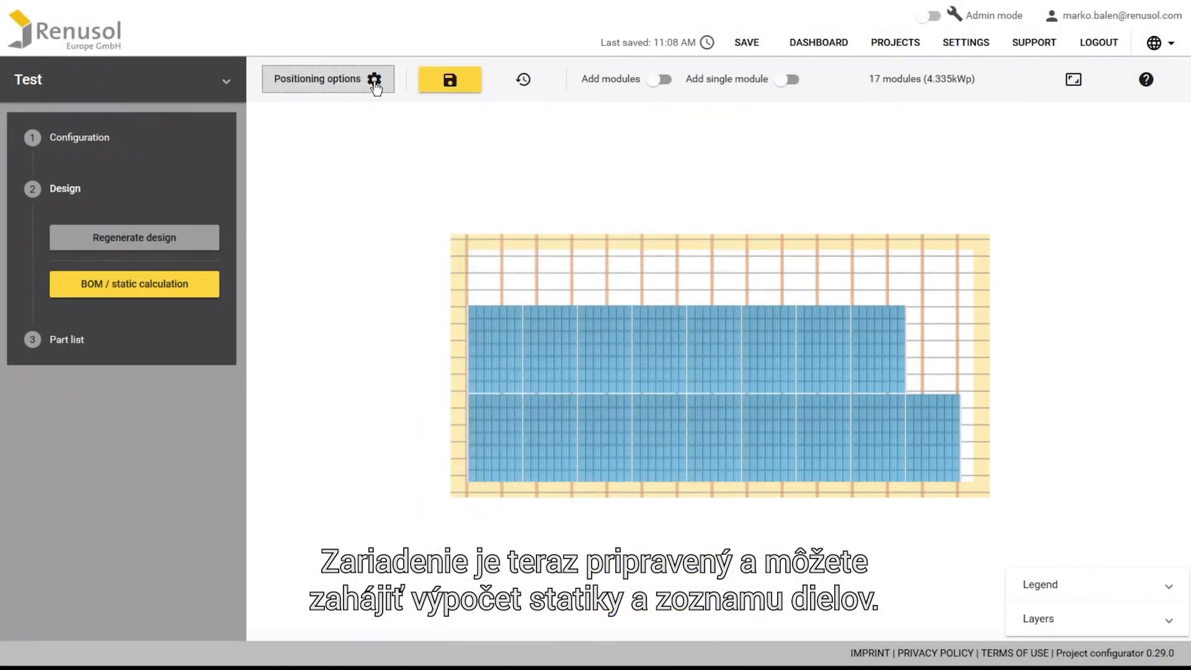
click(213, 285)
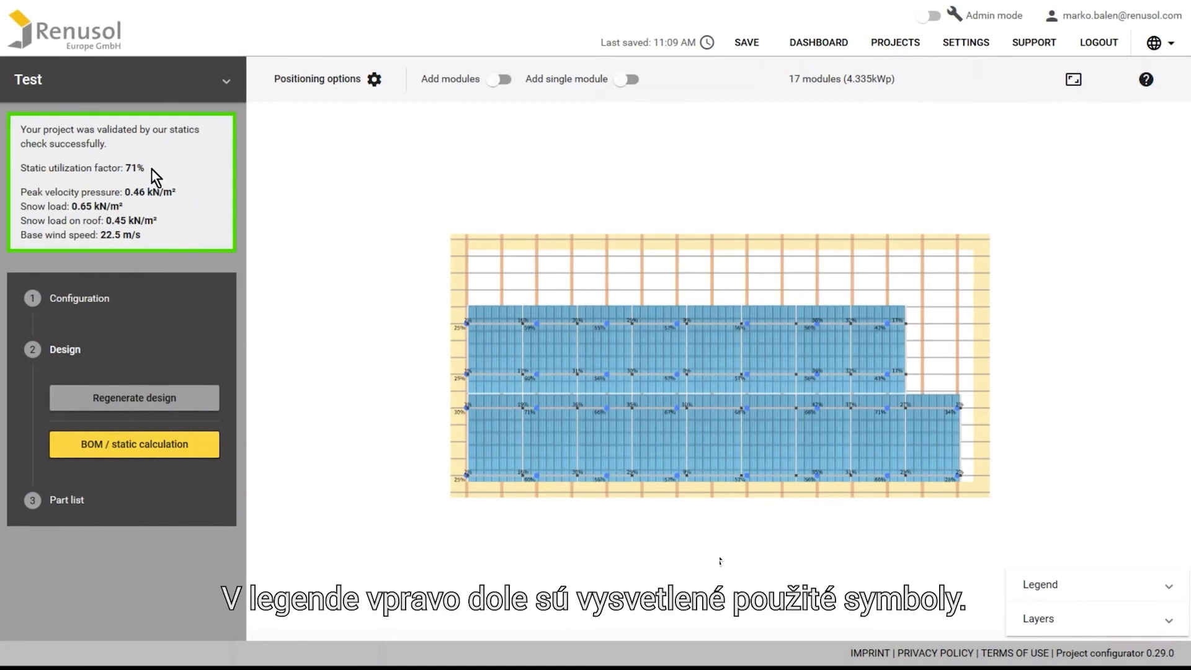
Expand the legend and layer list, and switch the Fasteners layer off and back on to inspect the roof hook loads
click(1040, 585)
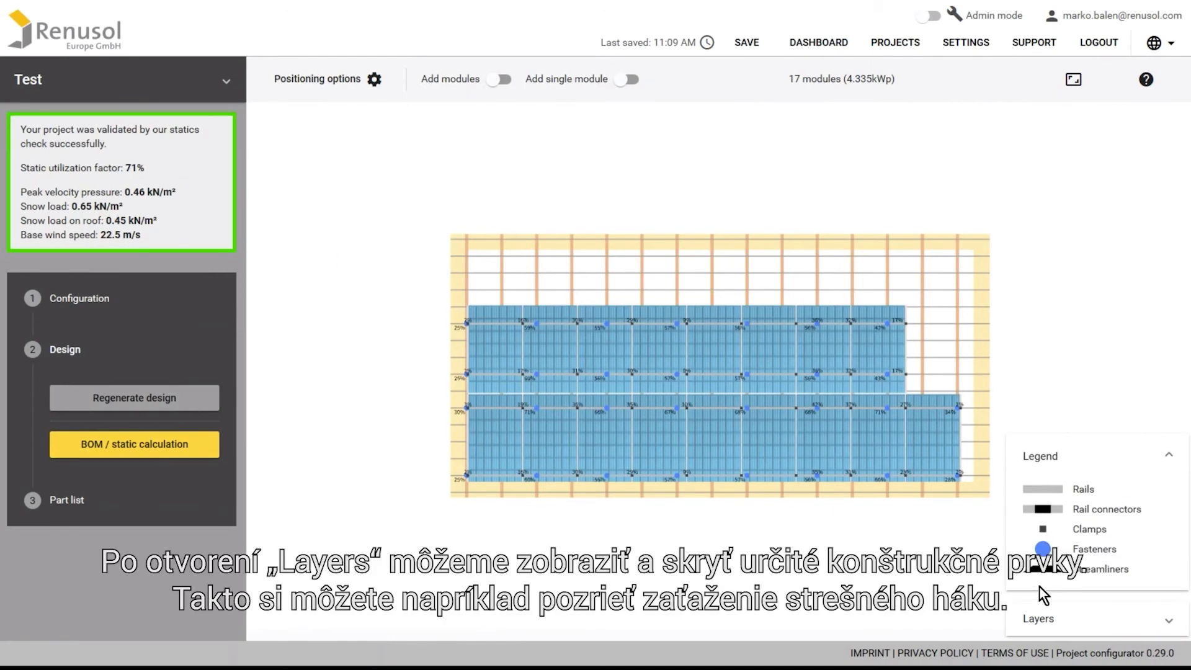
click(1039, 618)
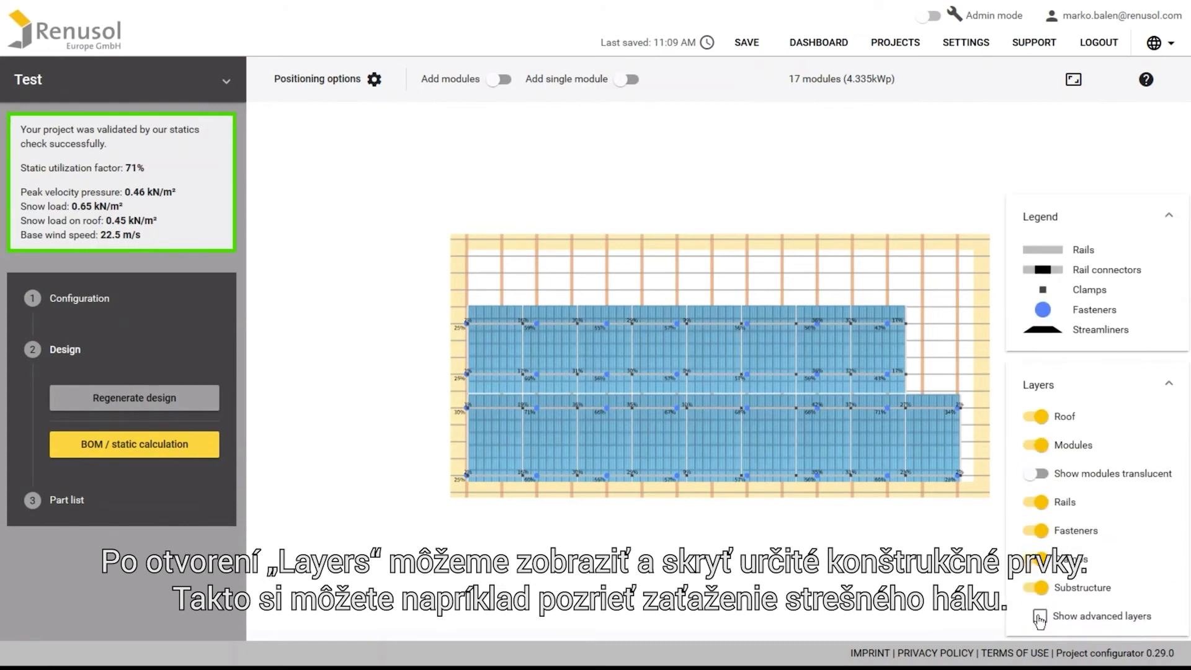
click(1042, 531)
click(1044, 534)
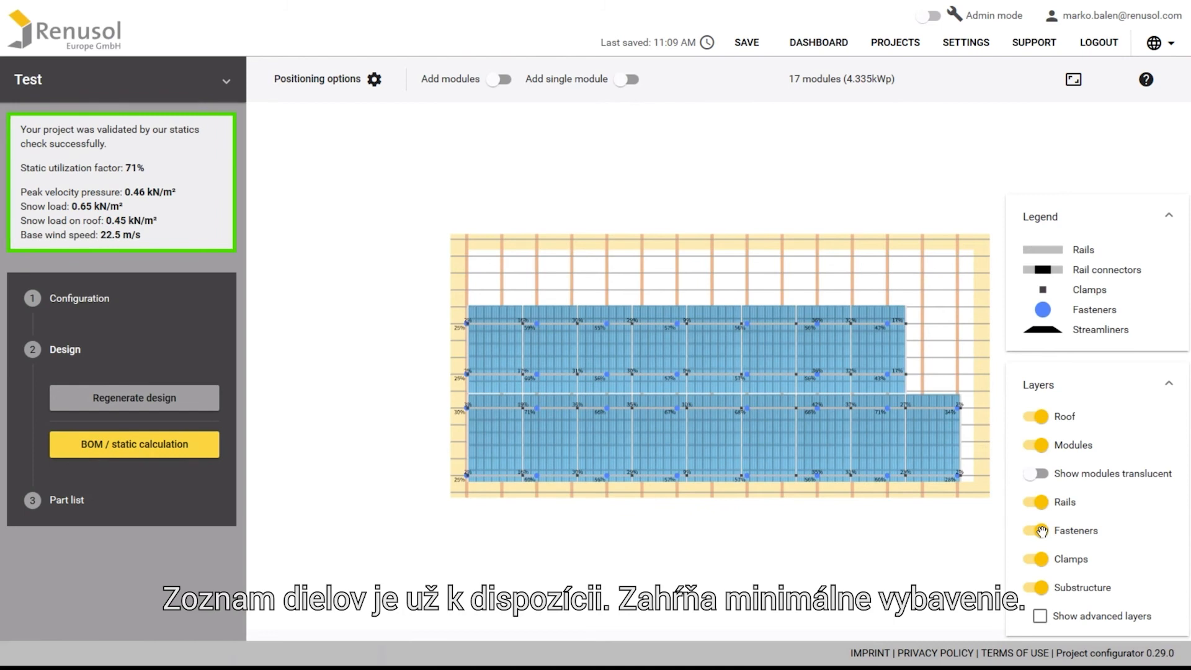
Open the part list and set the quantity of the recommended Edge Clip 0,7-3mm with cable strap to 10
click(196, 505)
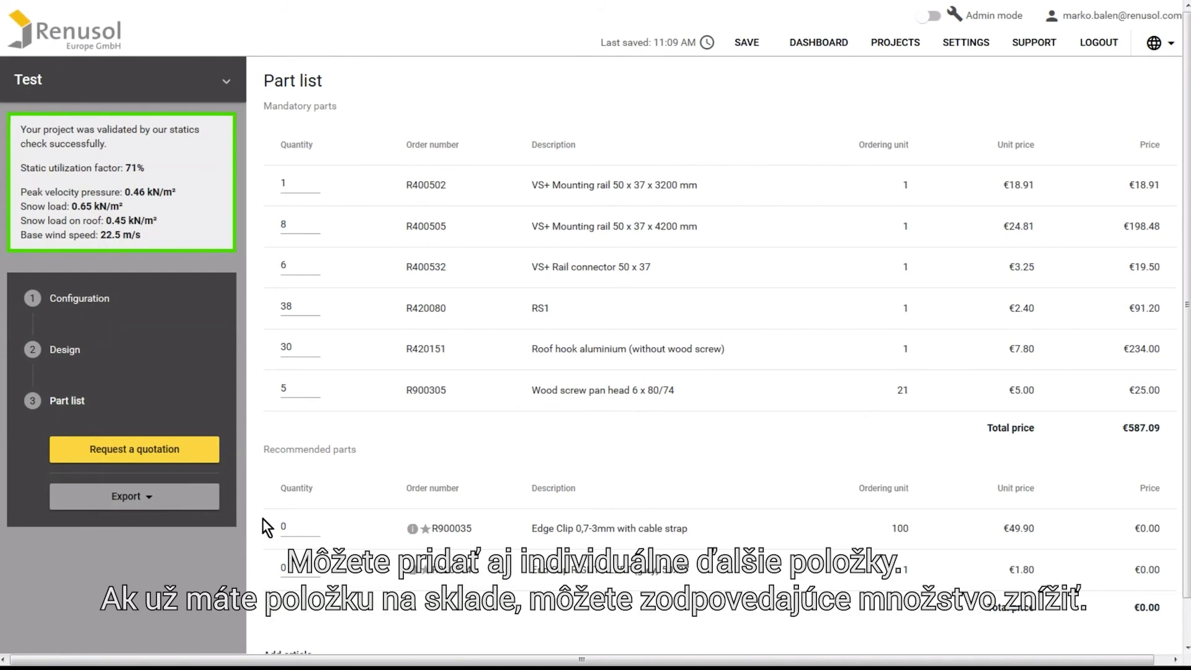
click(320, 521)
text(10)
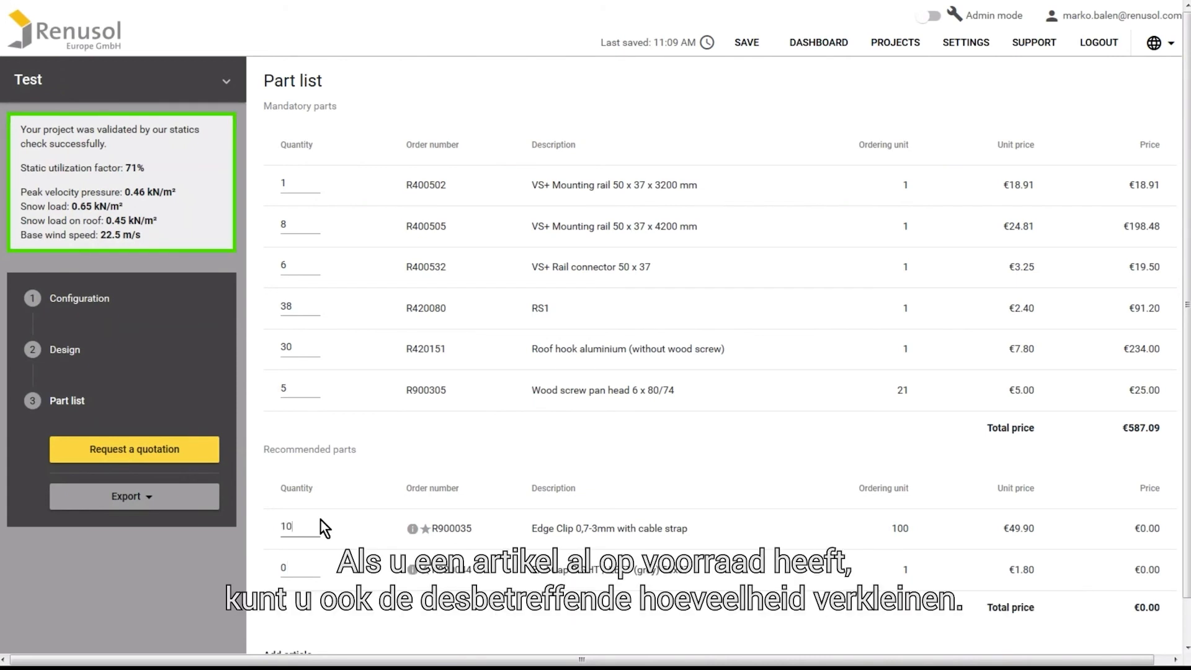
scroll(319, 521, down, 1)
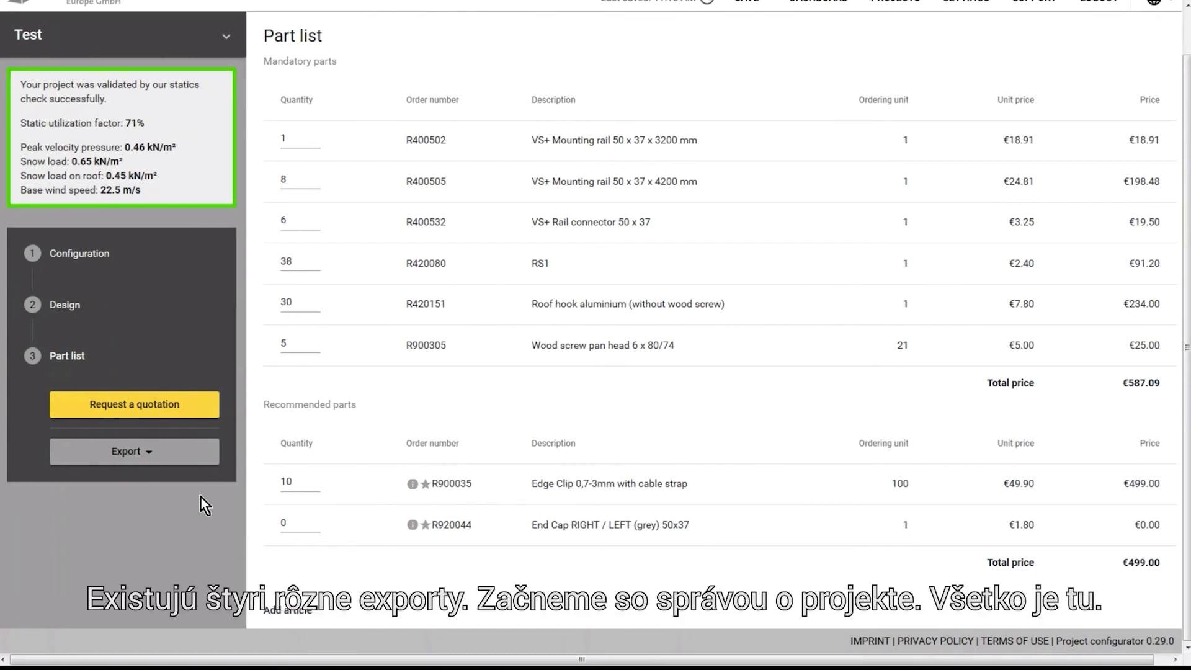
Show the available export formats for the project
click(156, 453)
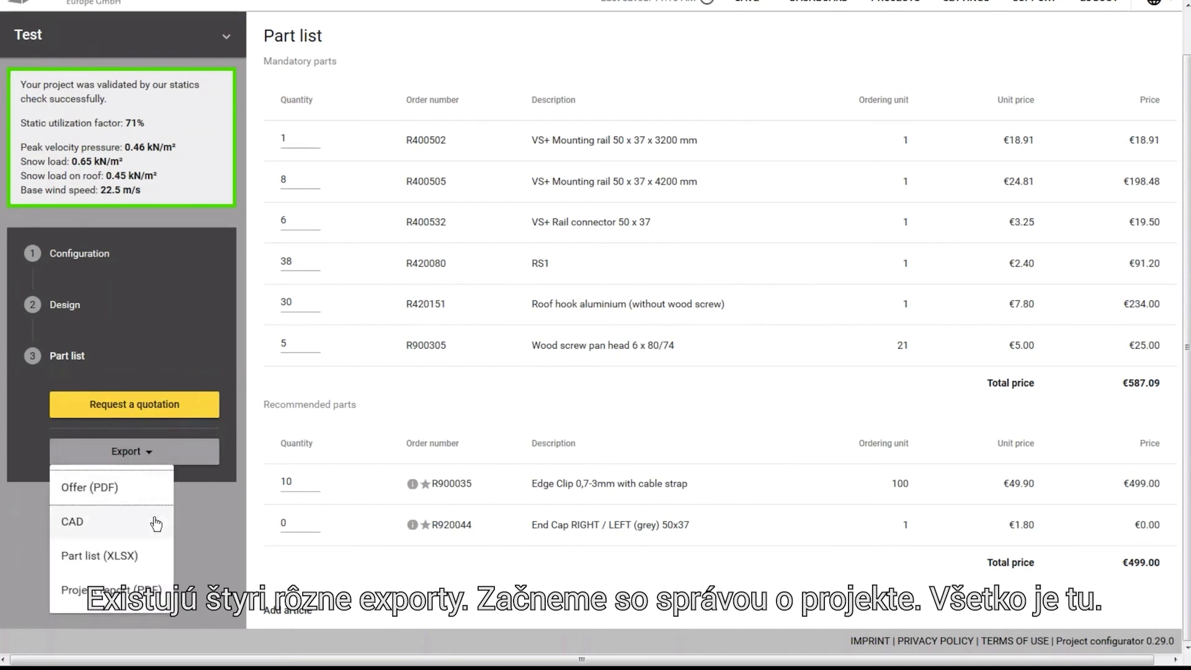